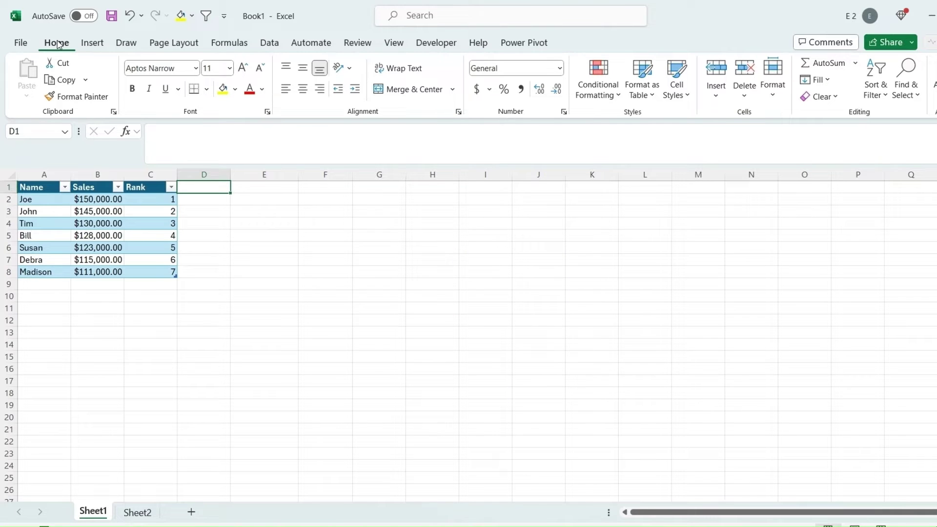
Show the Python Initialization pane with its default imports such as numpy, pandas and seaborn.
click(224, 49)
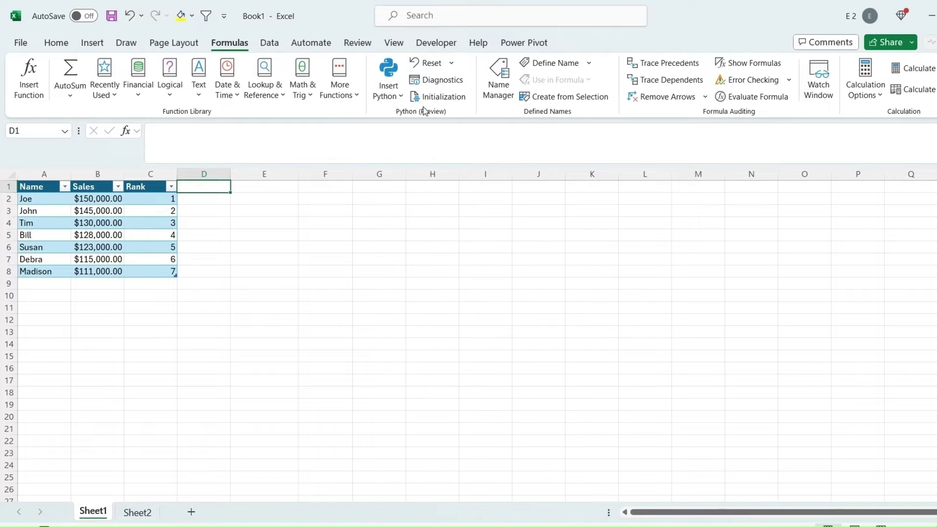
click(442, 97)
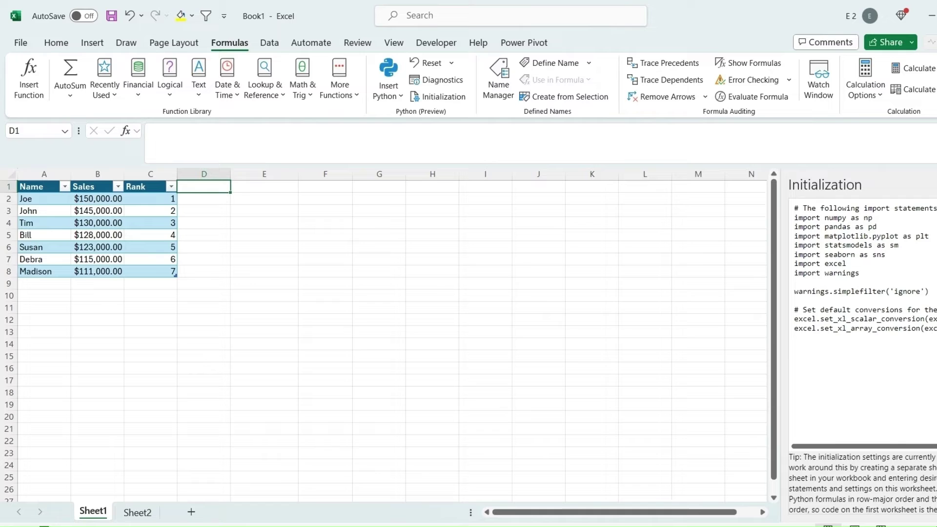
Enter the Python formula xl("Table1[#All]", headers=True) in E1 to load the sales table as a DataFrame.
click(248, 192)
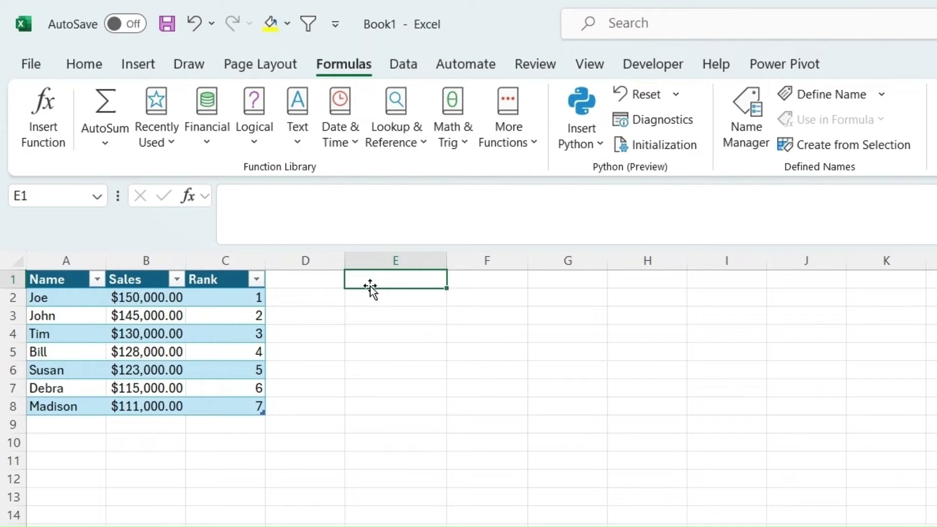
text(=py)
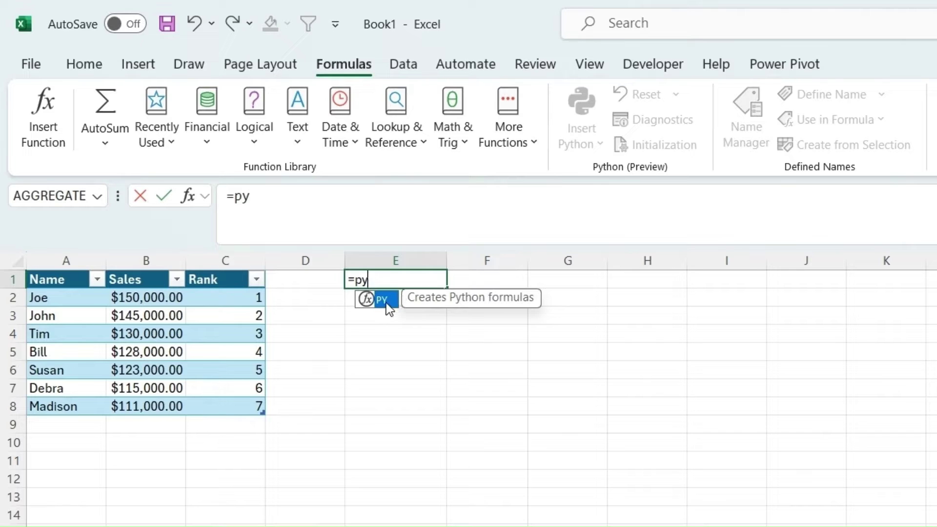
double_click(385, 299)
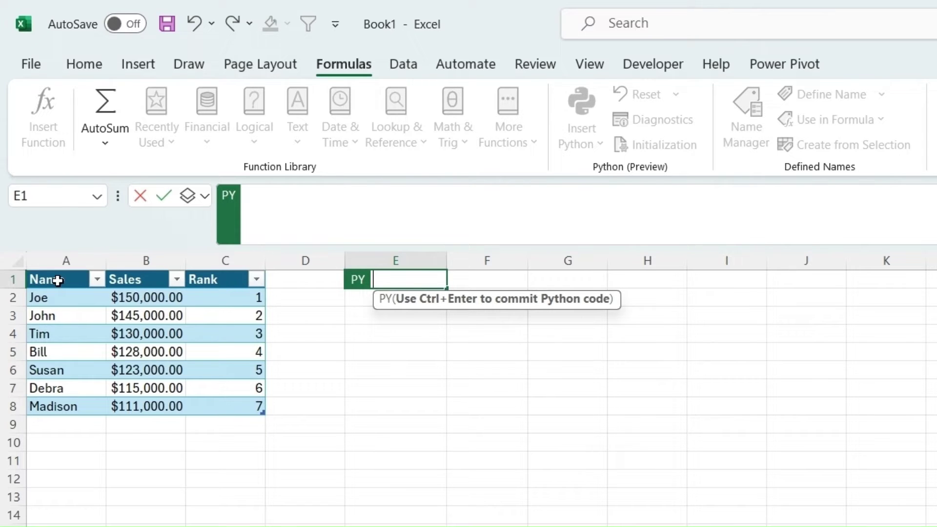
drag(68, 281, 239, 404)
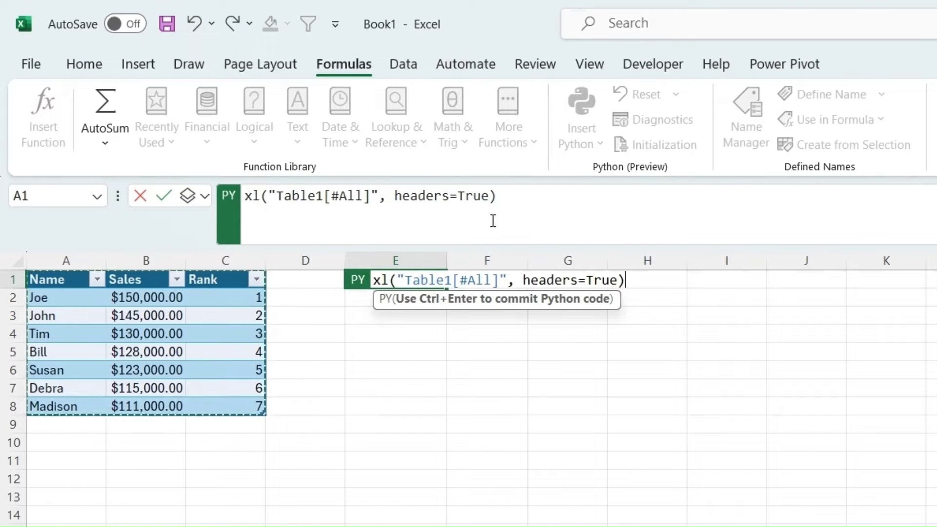
key(ctrl+Return)
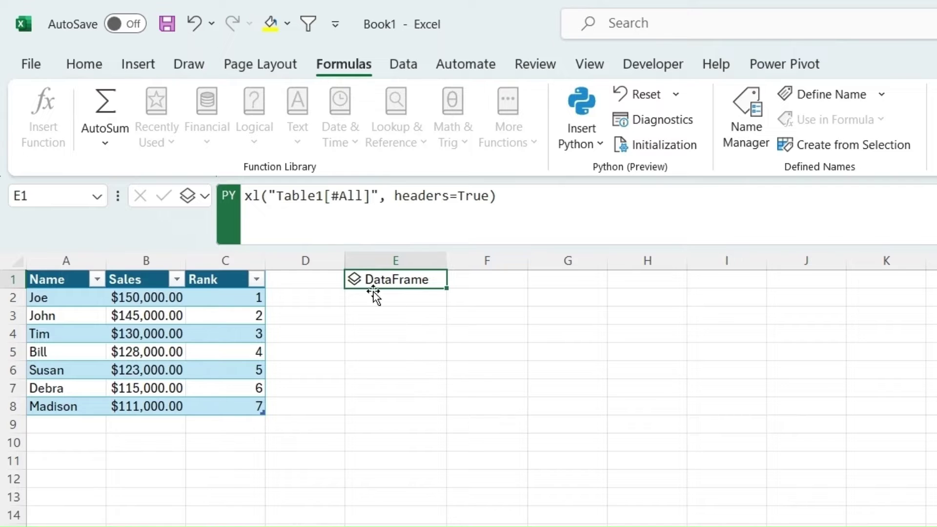
click(360, 284)
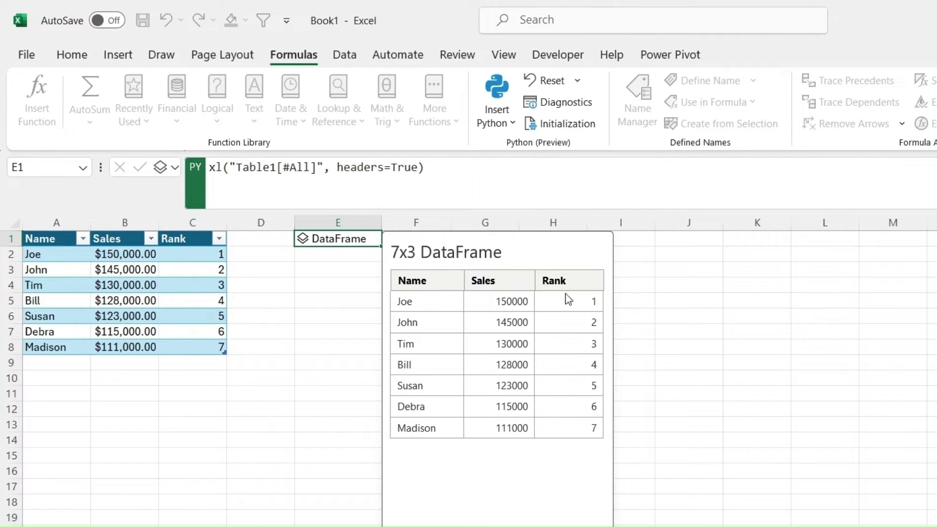
click(394, 241)
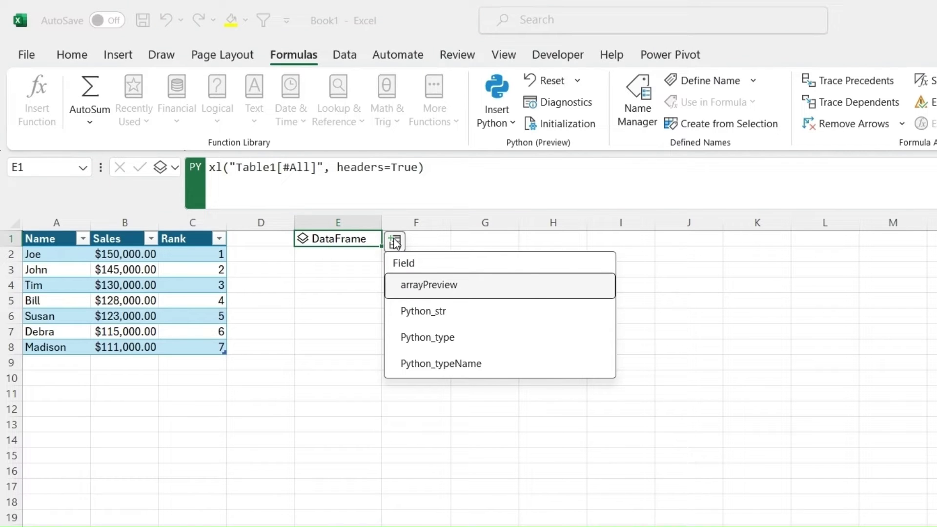
click(422, 285)
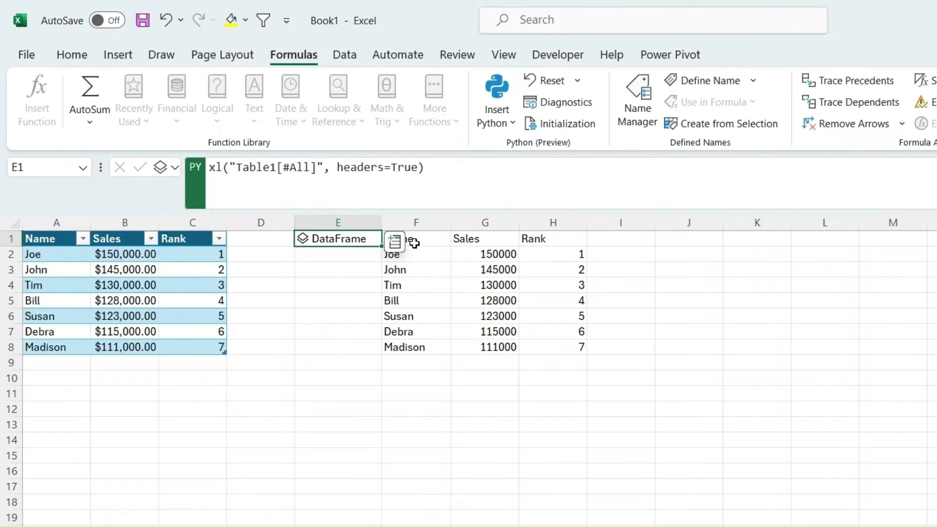
drag(424, 241, 578, 347)
click(363, 238)
click(394, 240)
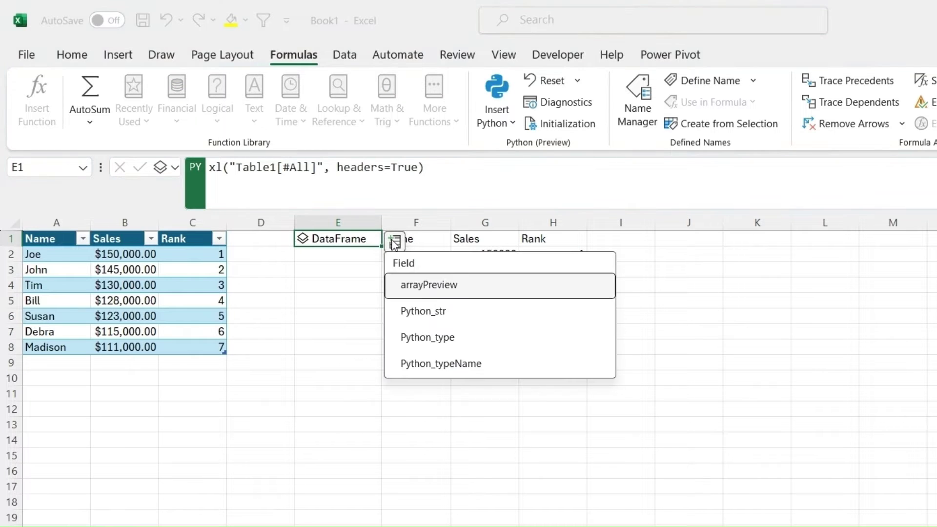
click(439, 320)
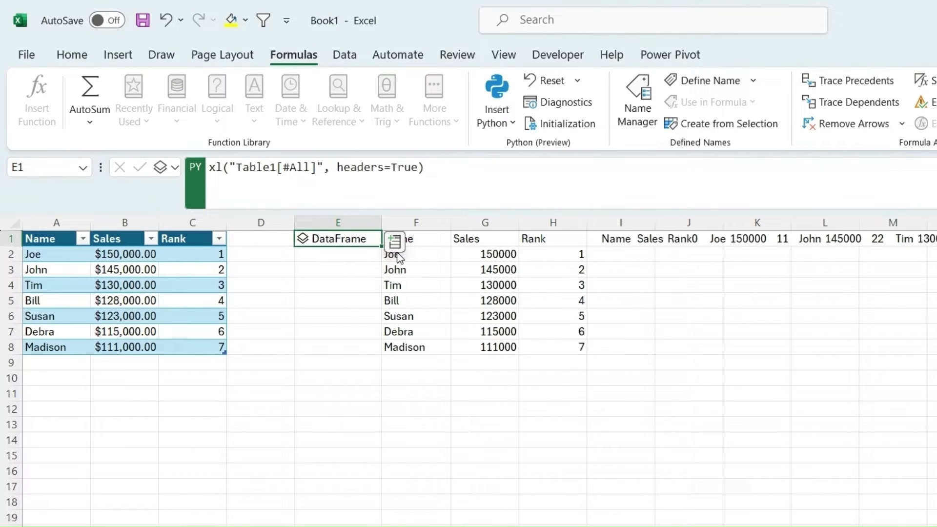
key(ctrl+z)
click(378, 241)
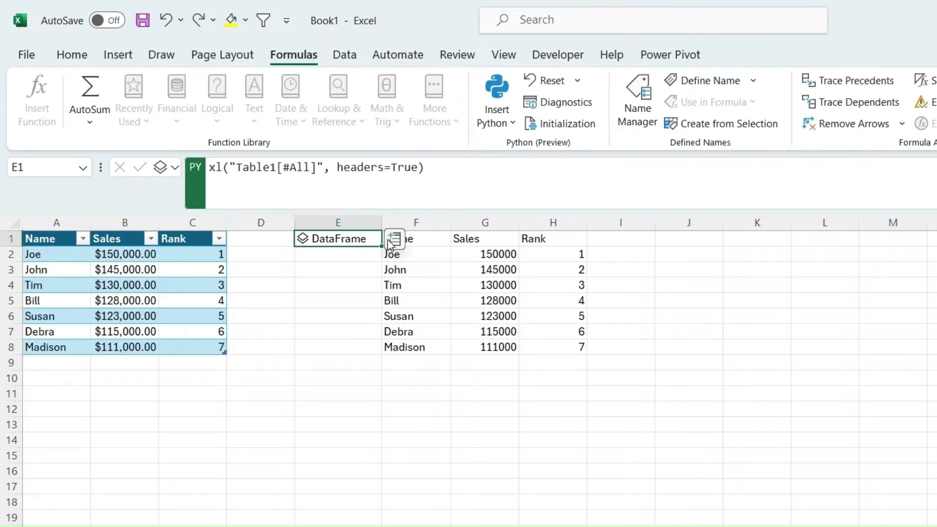
click(394, 241)
click(437, 338)
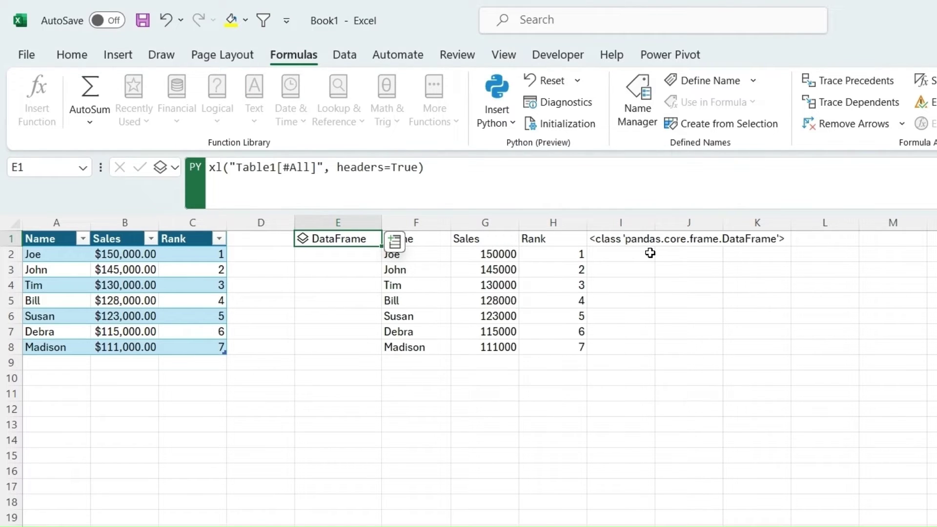
key(ctrl+z)
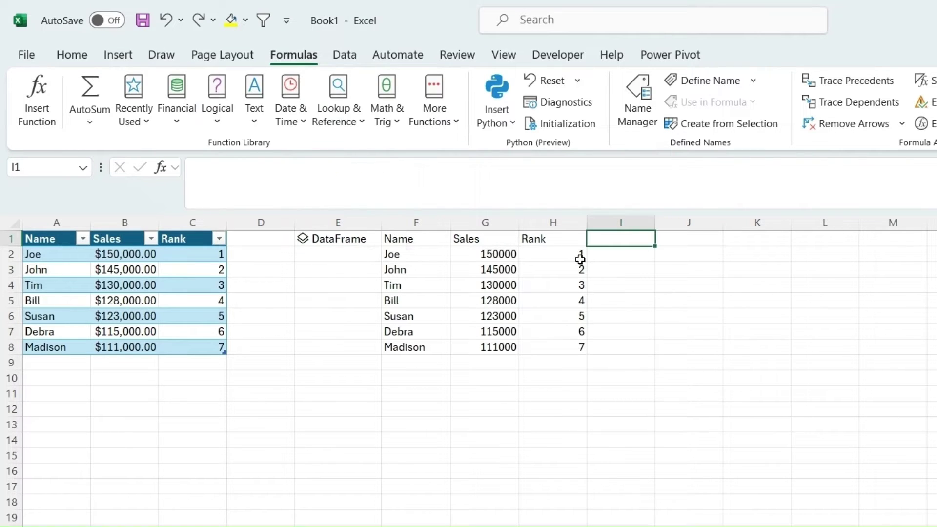
click(361, 239)
click(395, 242)
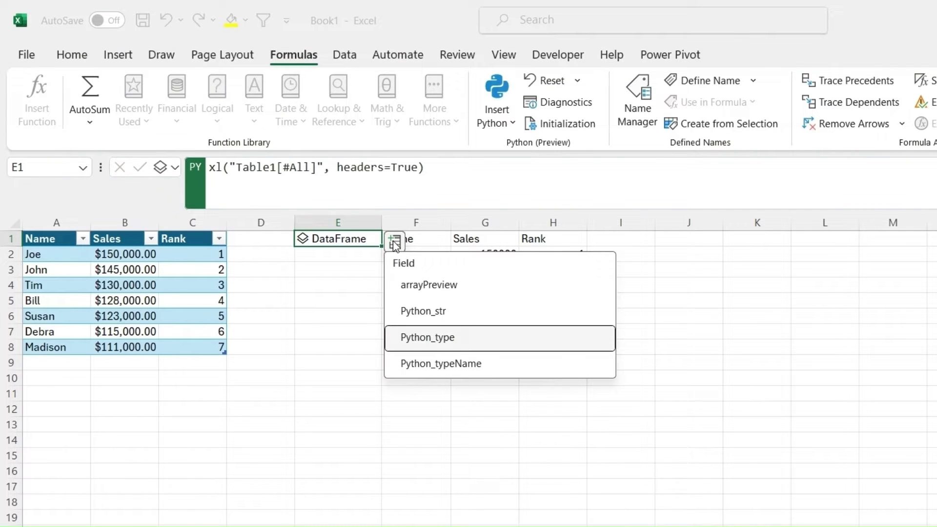
key(Up)
key(Up)
key(Return)
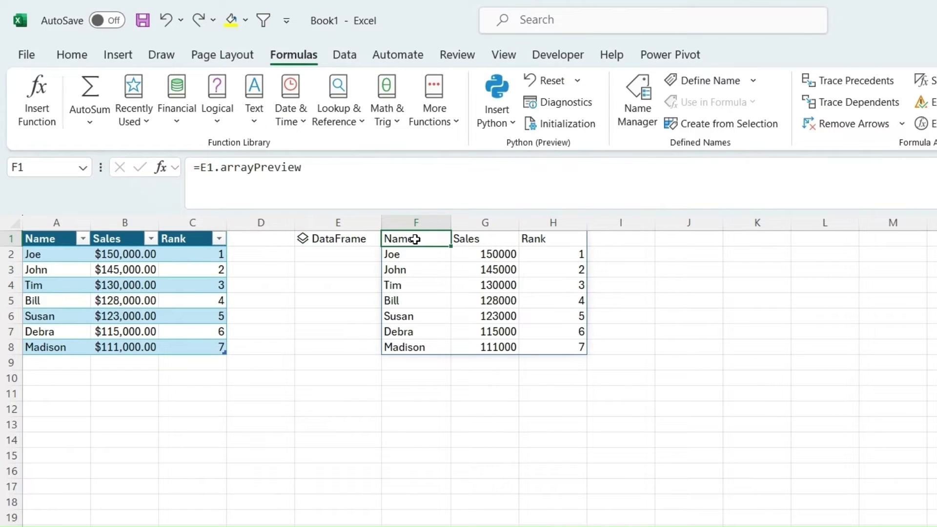
key(Delete)
click(351, 318)
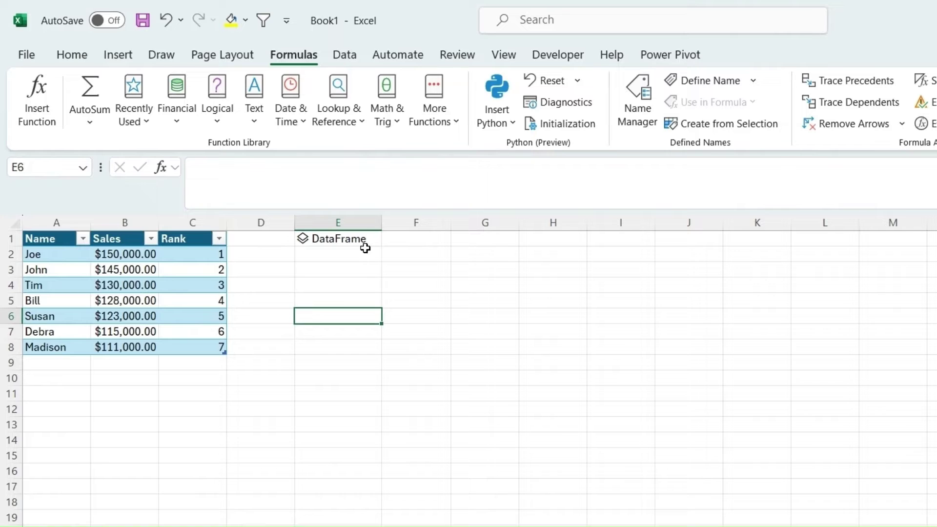
click(335, 242)
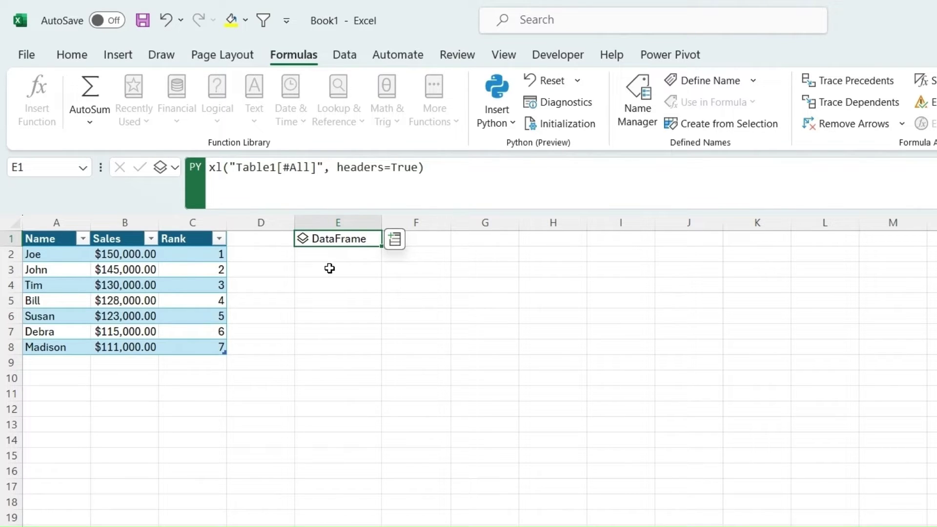
click(330, 391)
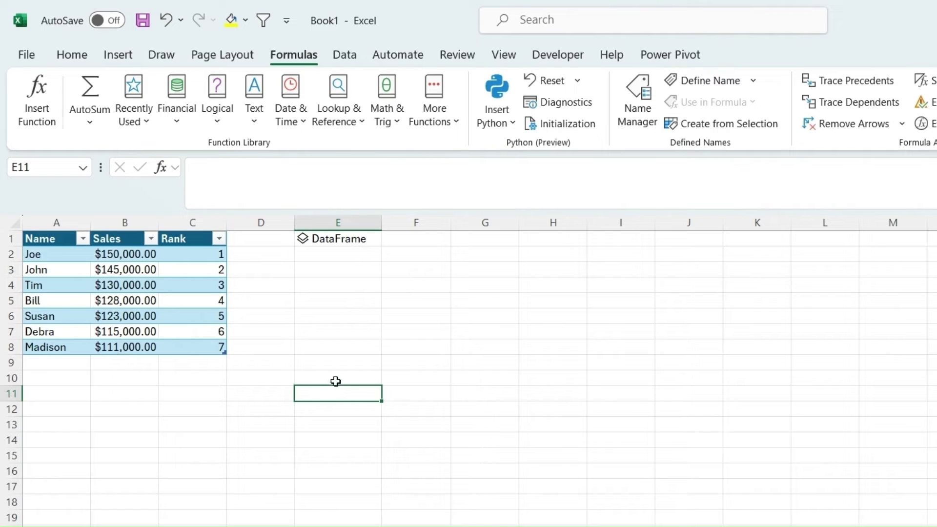
In E10, enter the Python formula lineplot = sns.lineplot(xl("Table1[[#All],[Name]:[Sales]]", headers=True)).
click(337, 380)
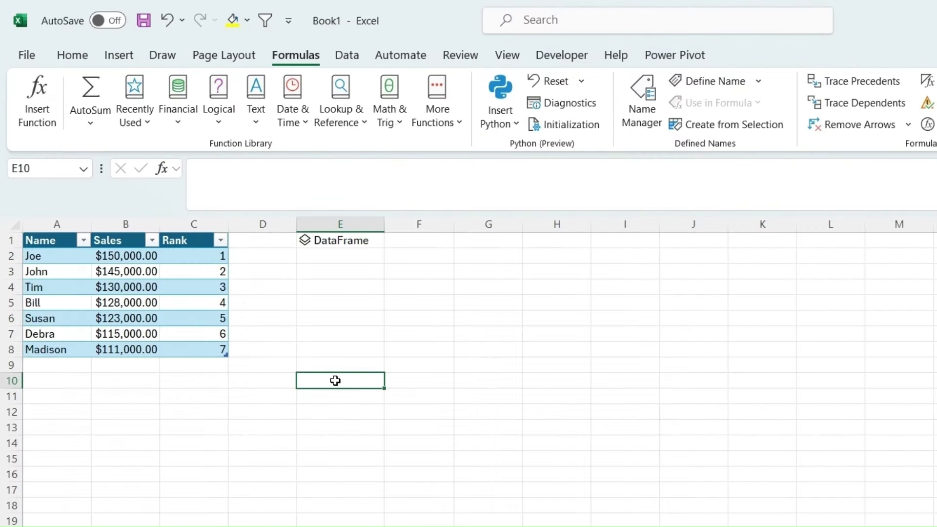
text(=py)
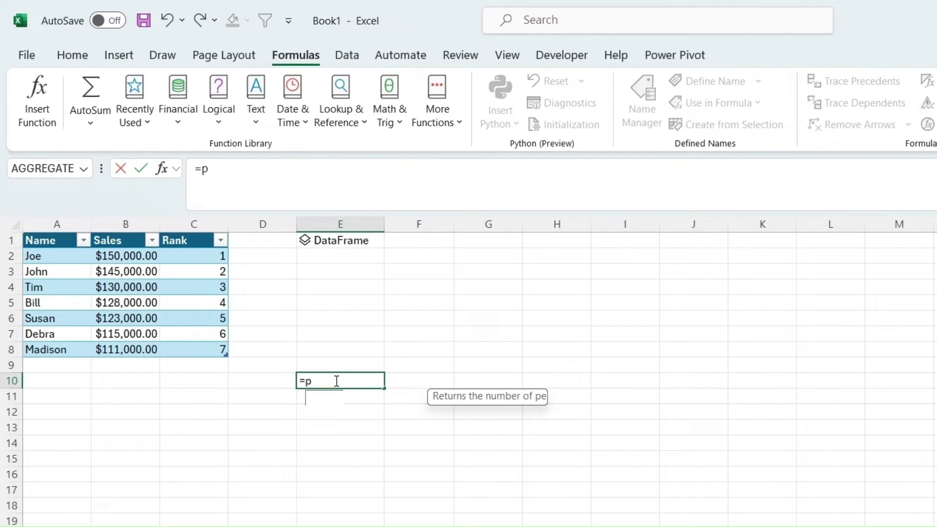
double_click(328, 400)
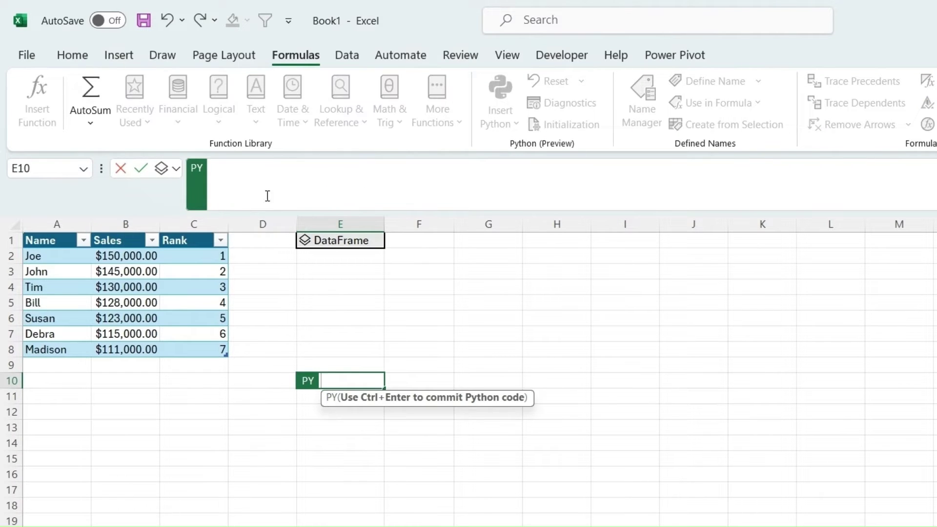
text(linepl)
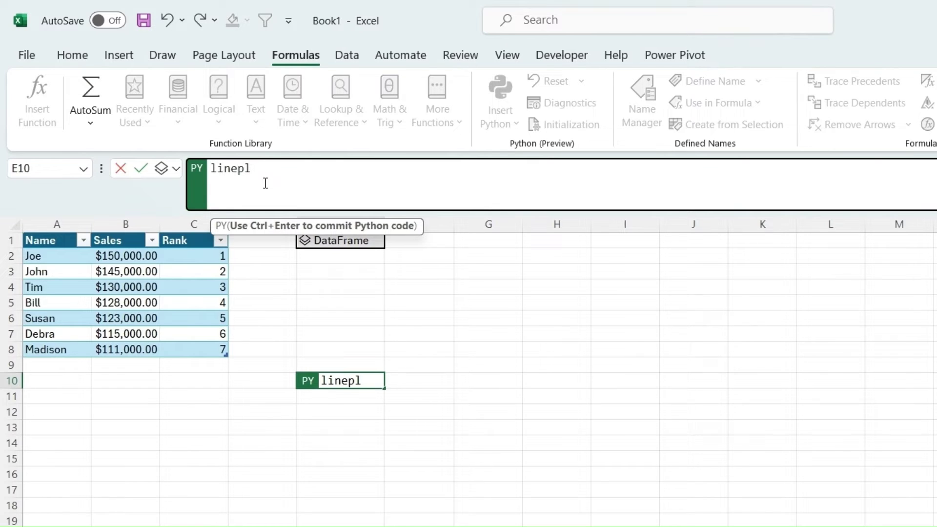
text(ot = sns.p)
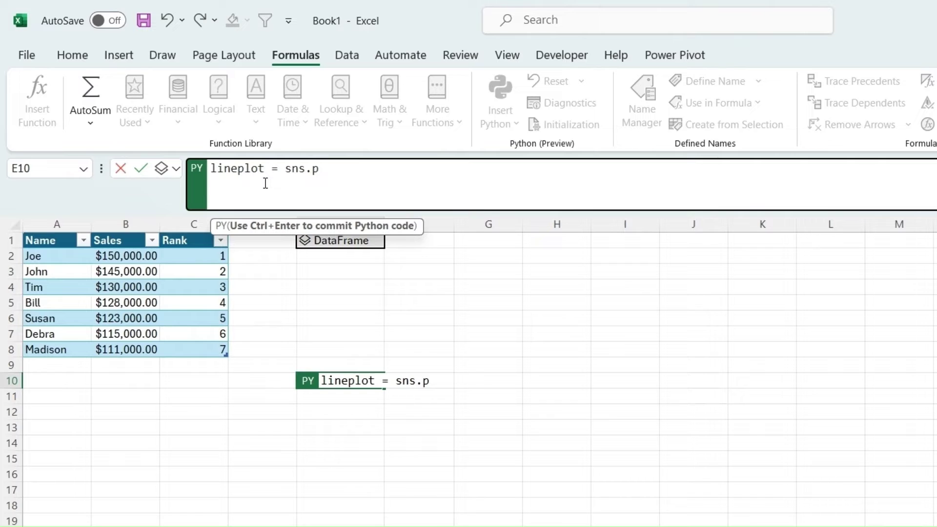
key(BackSpace)
text(lineplo)
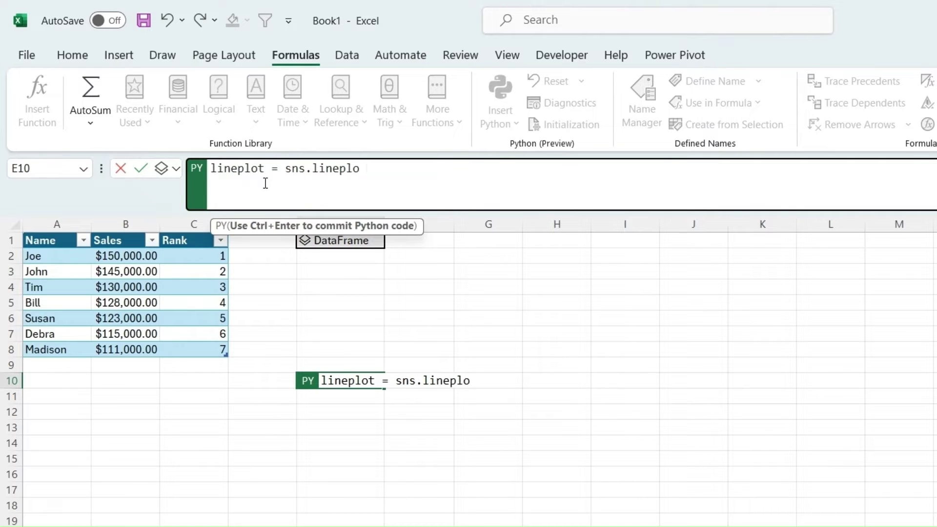
text(t()
drag(53, 238, 111, 352)
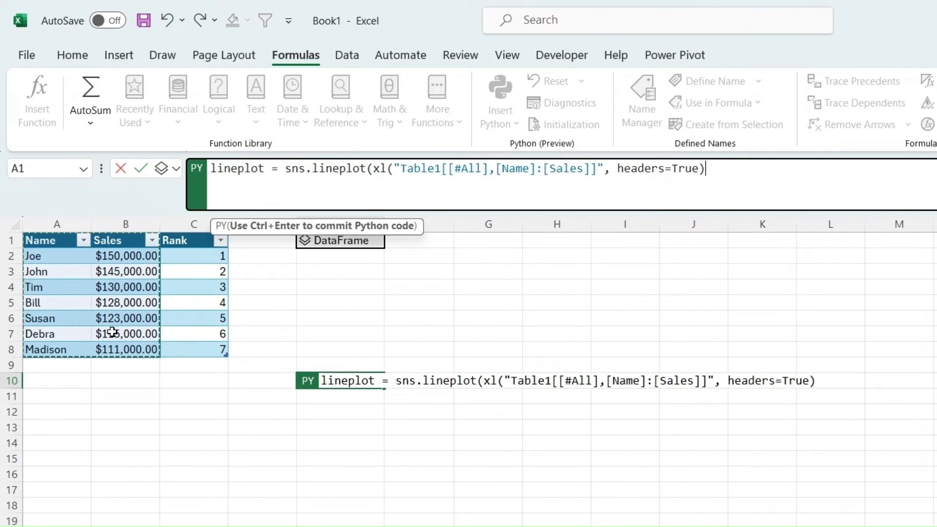
text())
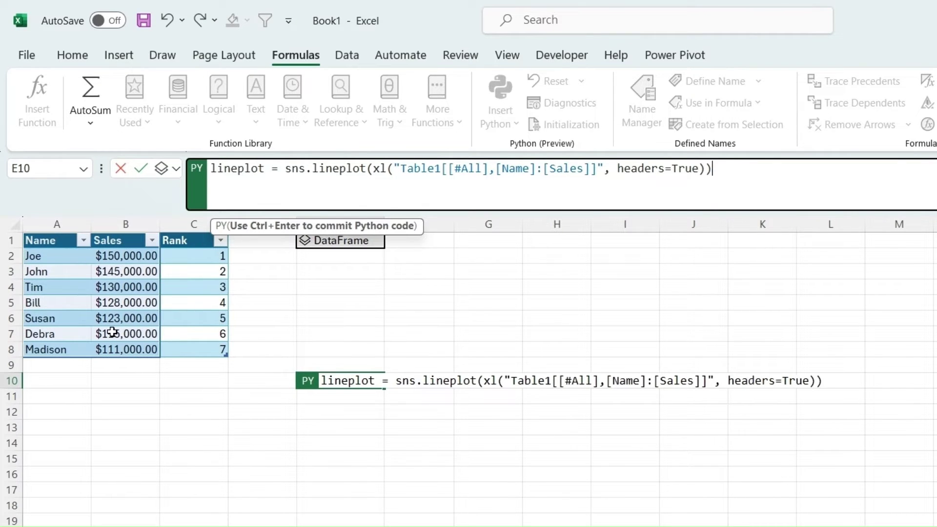
key(ctrl+Return)
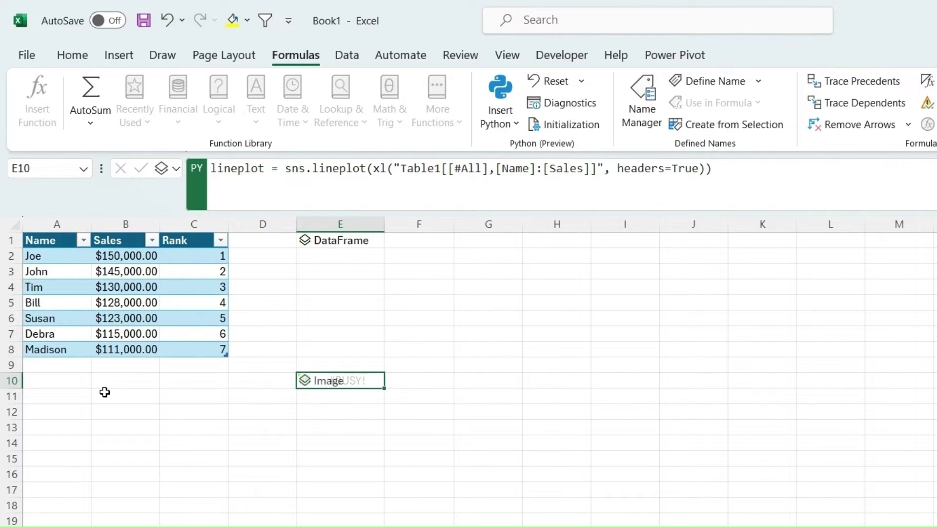
Place E10's returned line plot image into the adjacent cell F10.
click(306, 381)
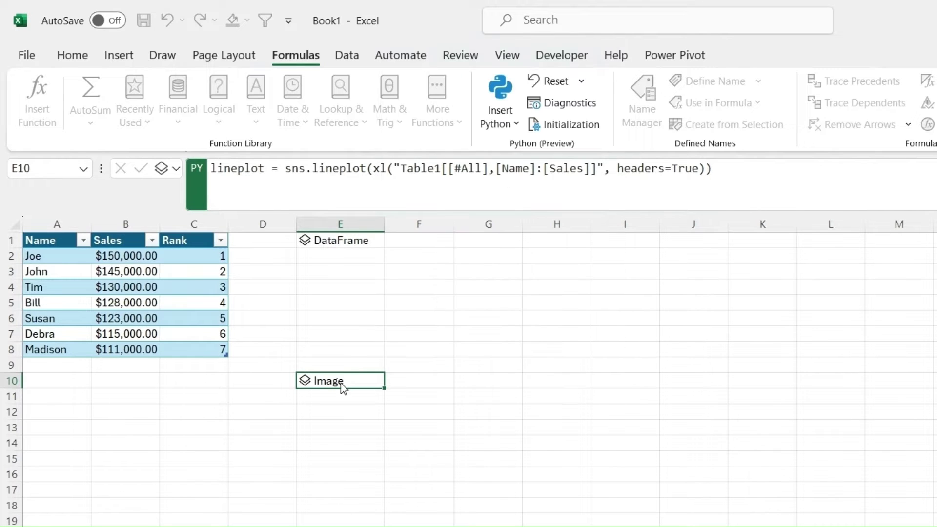
click(398, 363)
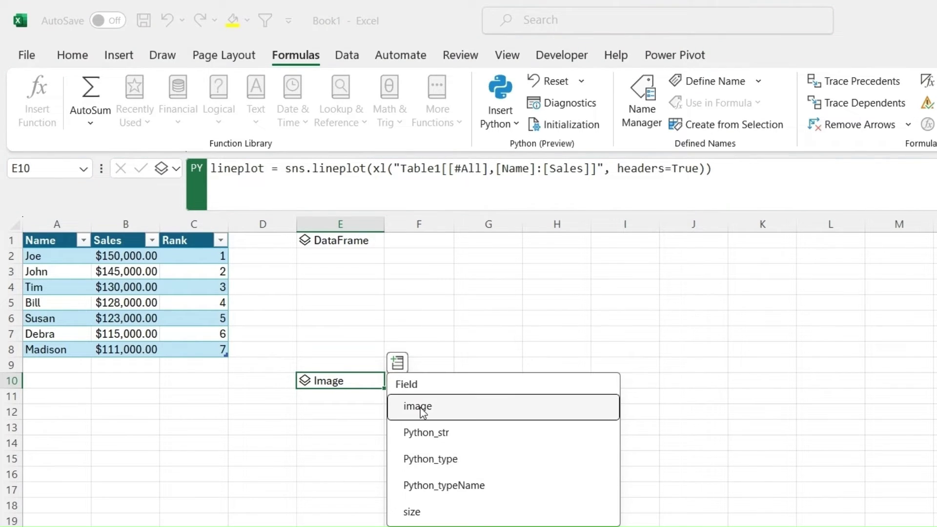
key(Escape)
Make row 10 much taller and column F wider so the plot displays larger.
drag(19, 389, 6, 526)
drag(456, 224, 457, 225)
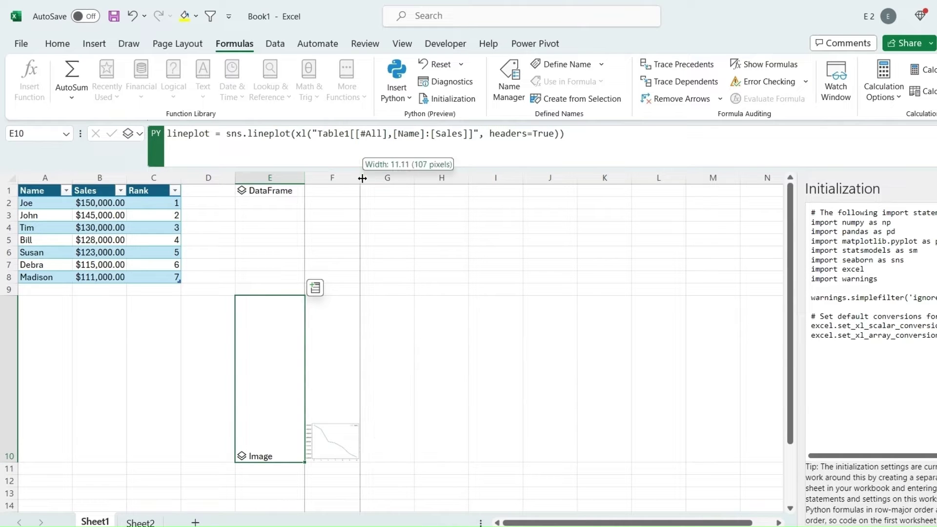
drag(362, 178, 520, 179)
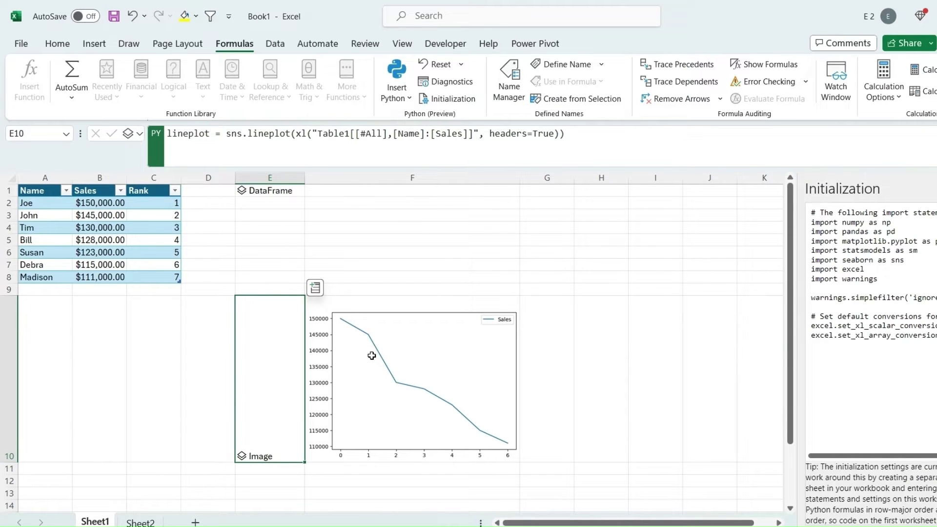
click(372, 355)
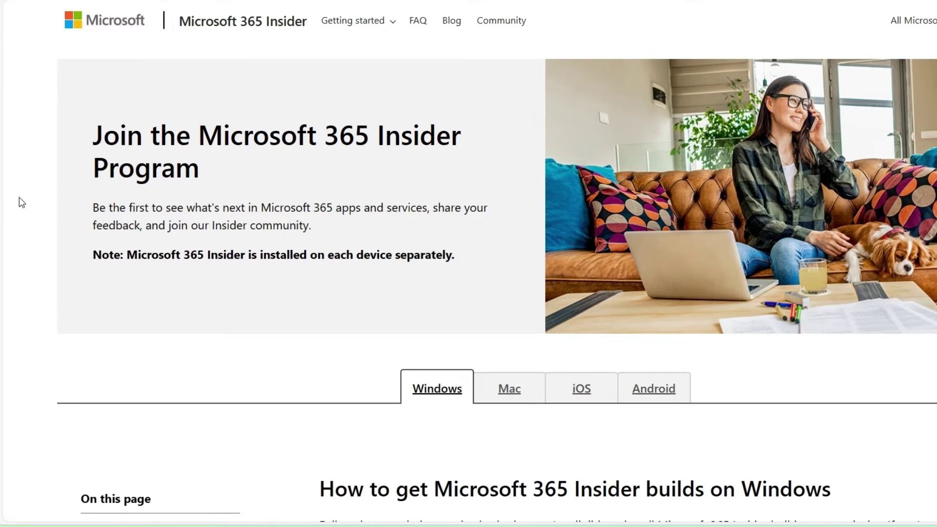
Scroll down through the Check your eligibility section, then back up to the top.
scroll(19, 197, down, 10)
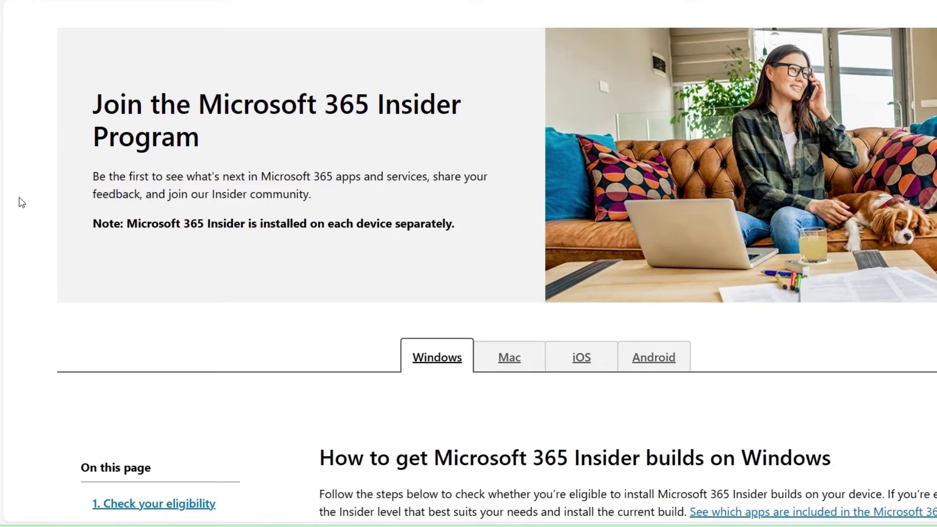
scroll(19, 197, down, 2)
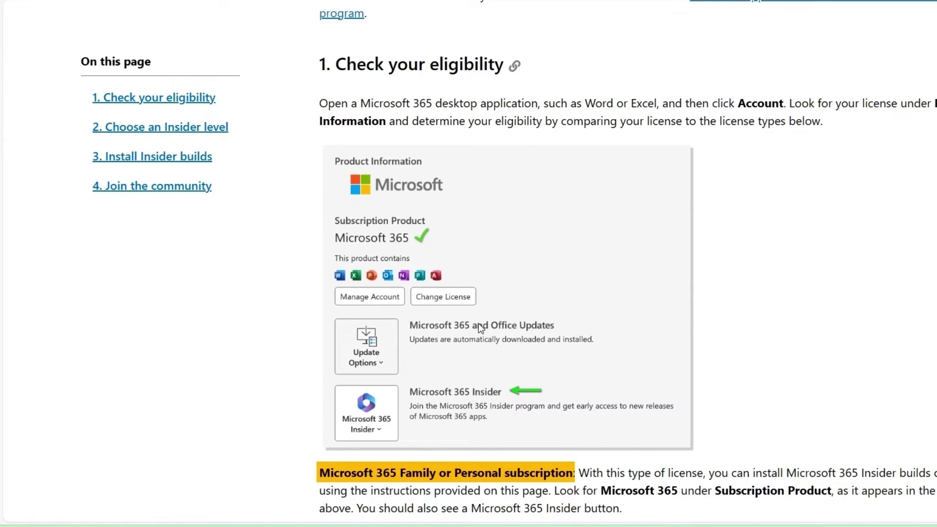
scroll(478, 325, down, 2)
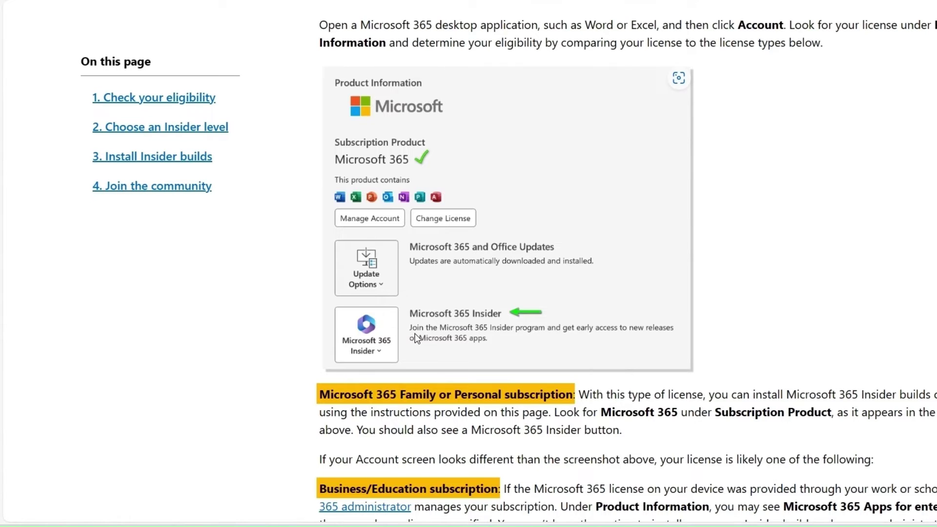
scroll(280, 287, down, 4)
scroll(280, 287, up, 15)
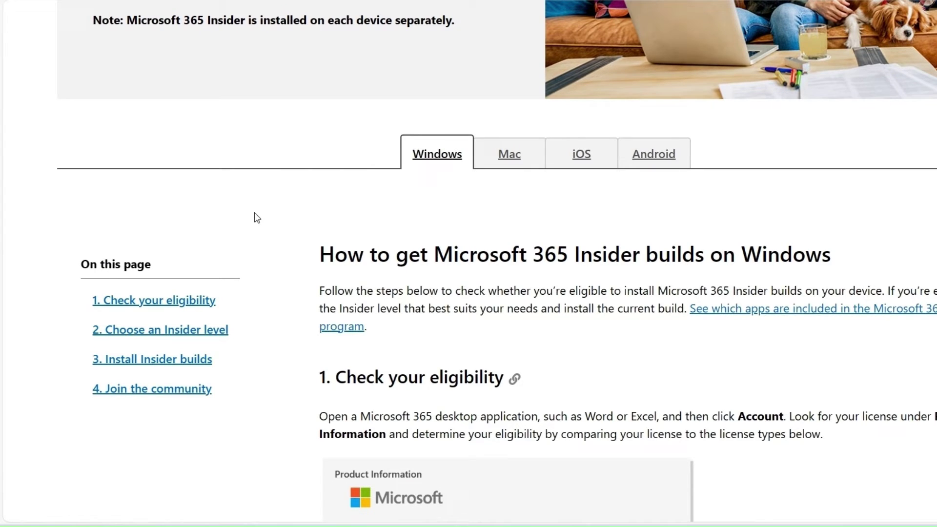
scroll(255, 213, up, 6)
Go to the Insider blog, filter articles by the Excel app, and browse the article cards.
click(452, 24)
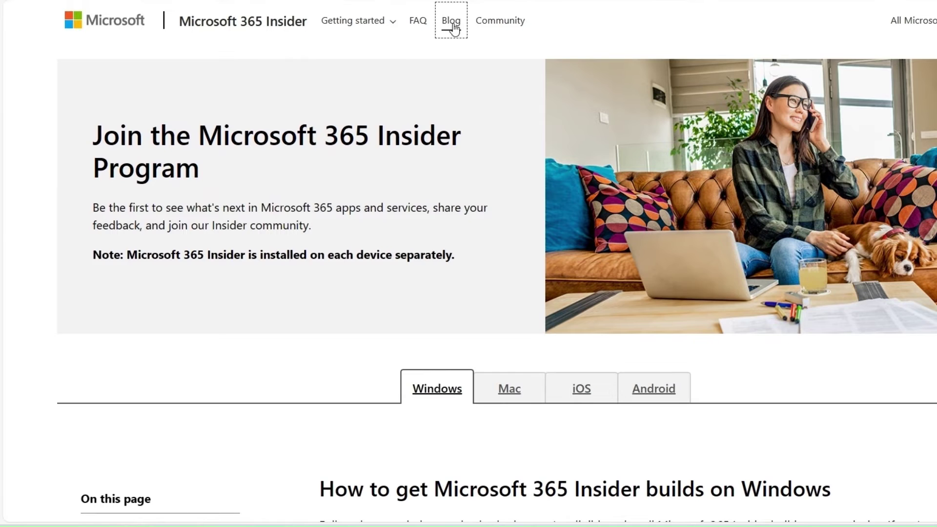
scroll(109, 229, down, 3)
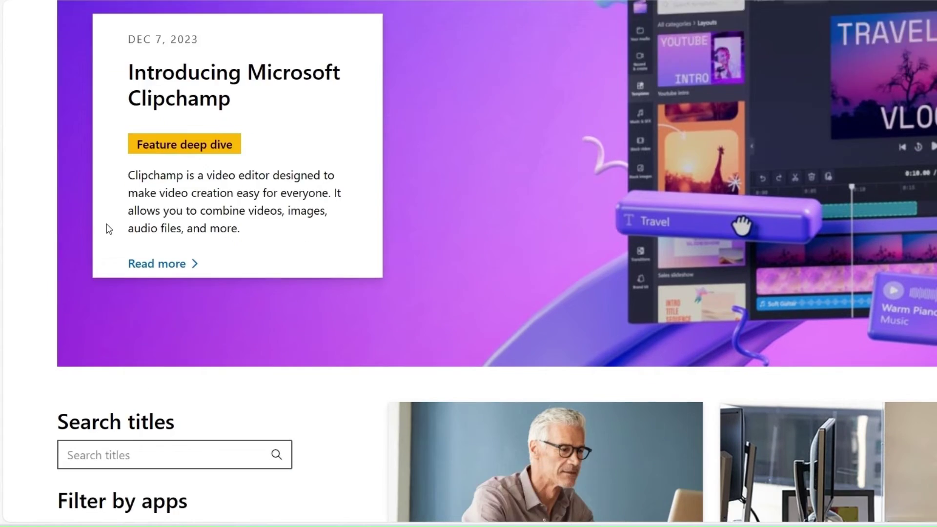
scroll(108, 230, down, 5)
click(64, 295)
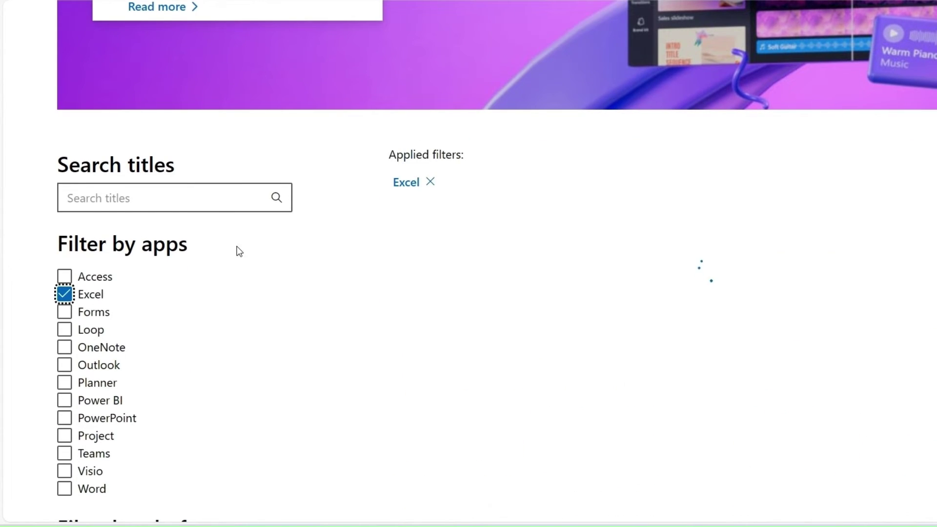
scroll(387, 253, down, 6)
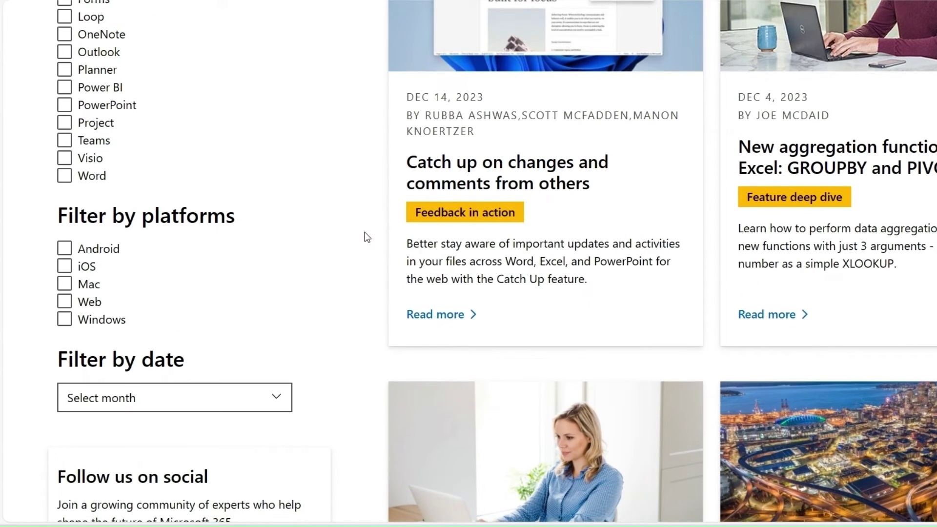
scroll(367, 238, down, 2)
scroll(492, 261, down, 3)
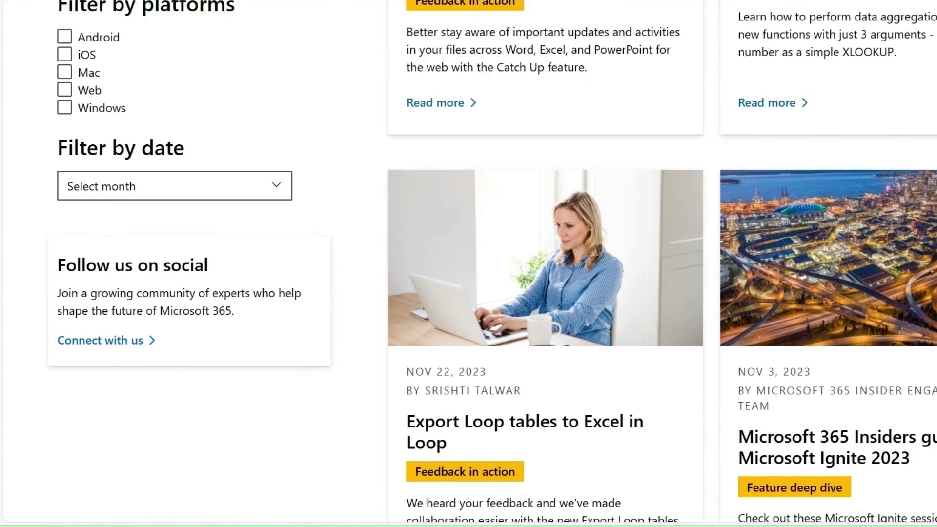
scroll(469, 264, down, 2)
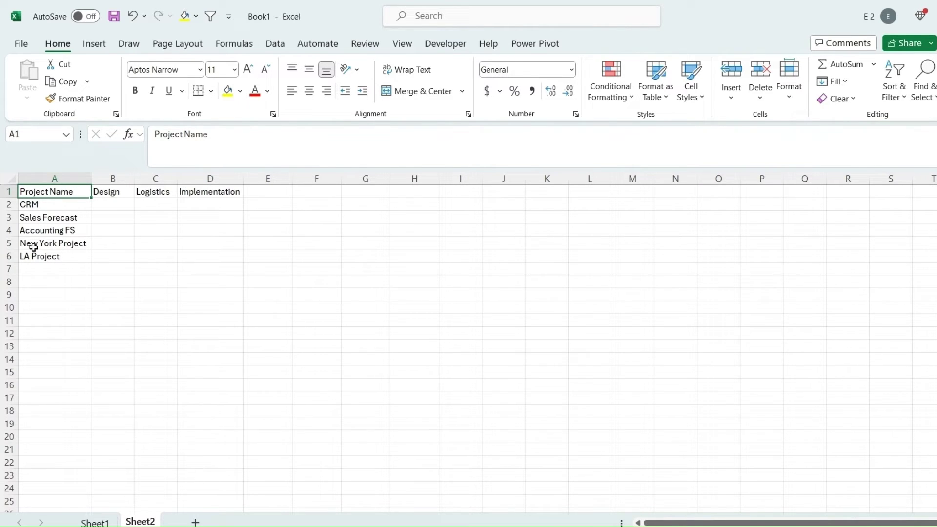
Insert checkboxes into B2:D6 for every project's Design, Logistics and Implementation.
drag(102, 205, 203, 257)
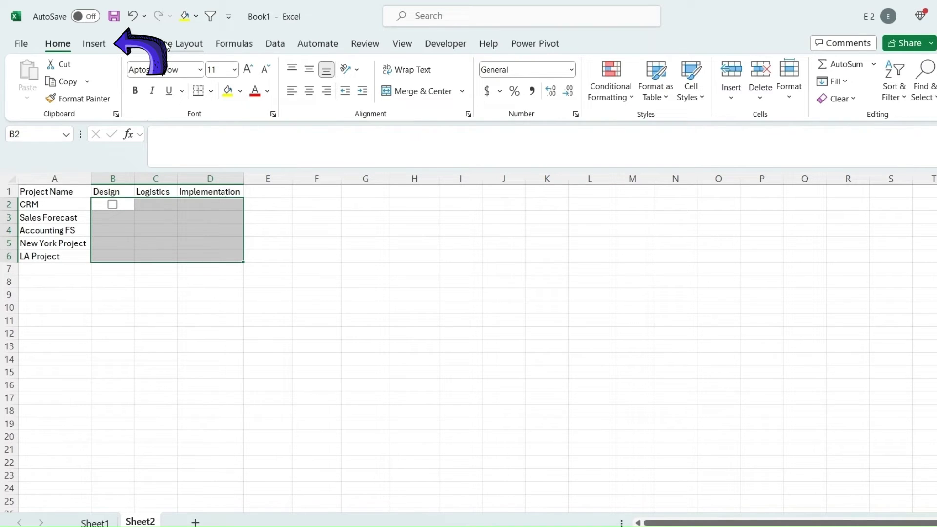
click(104, 42)
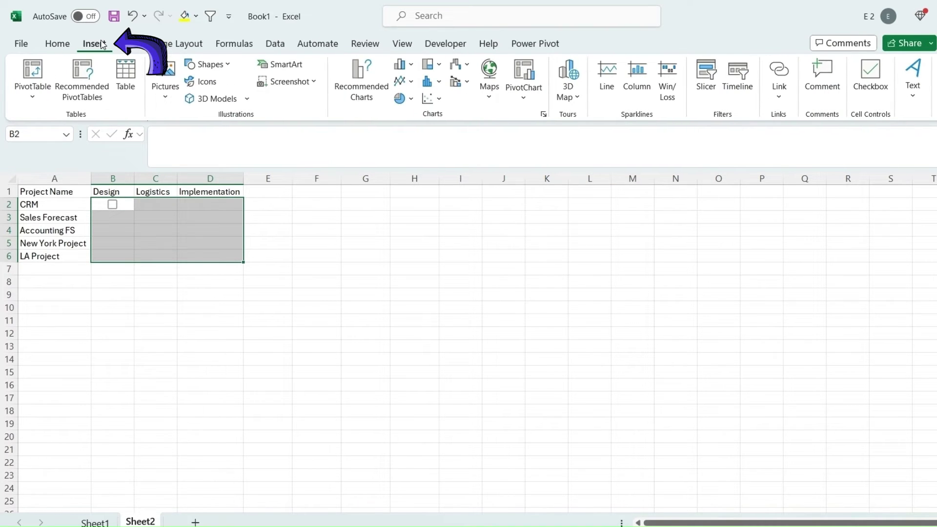
click(873, 93)
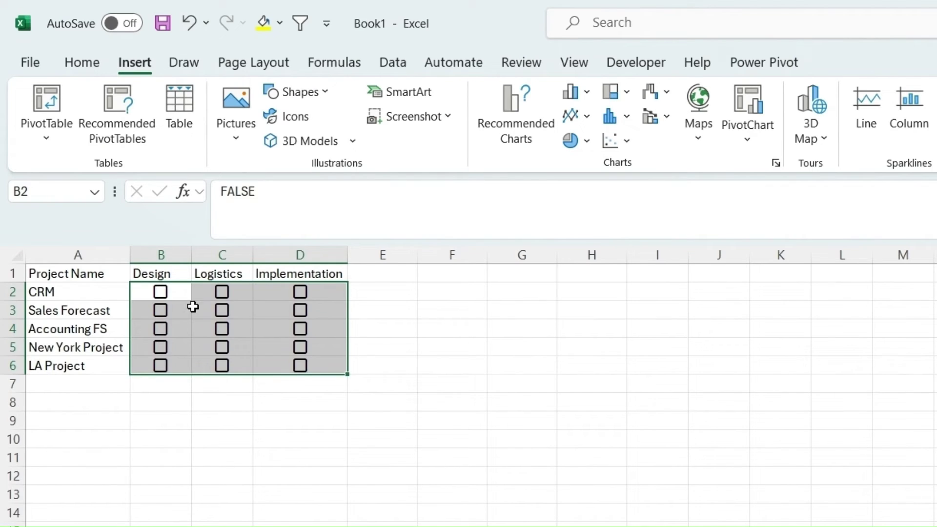
Tick several CRM and Sales Forecast boxes, then clear them so every checkbox is unchecked.
click(160, 292)
click(222, 292)
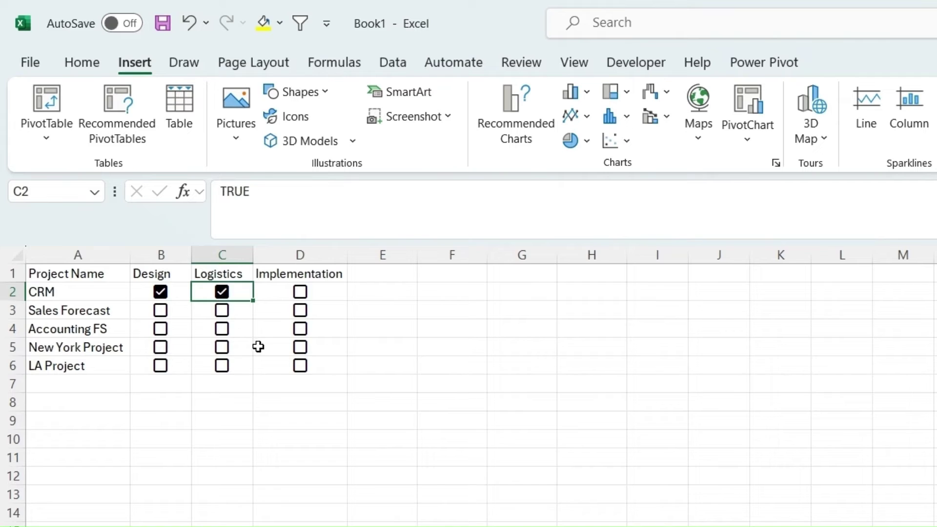
click(300, 292)
click(300, 312)
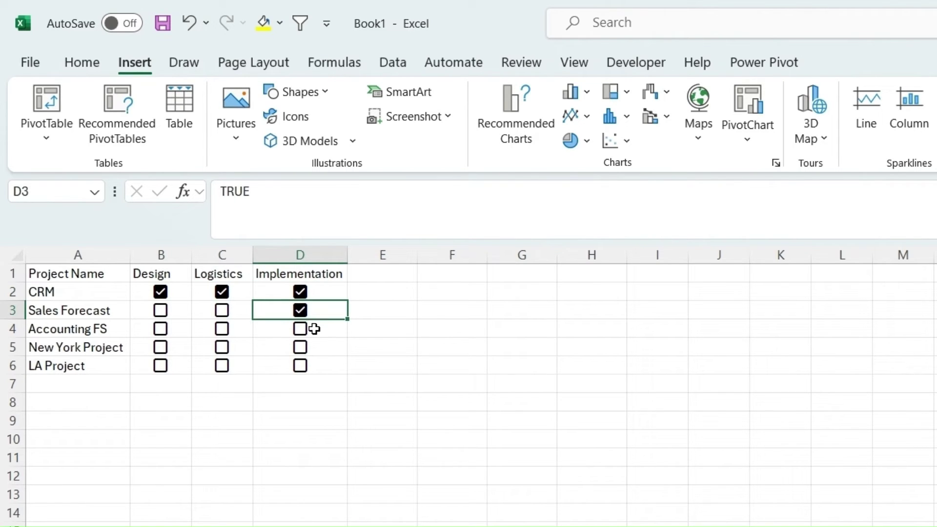
click(317, 331)
click(300, 329)
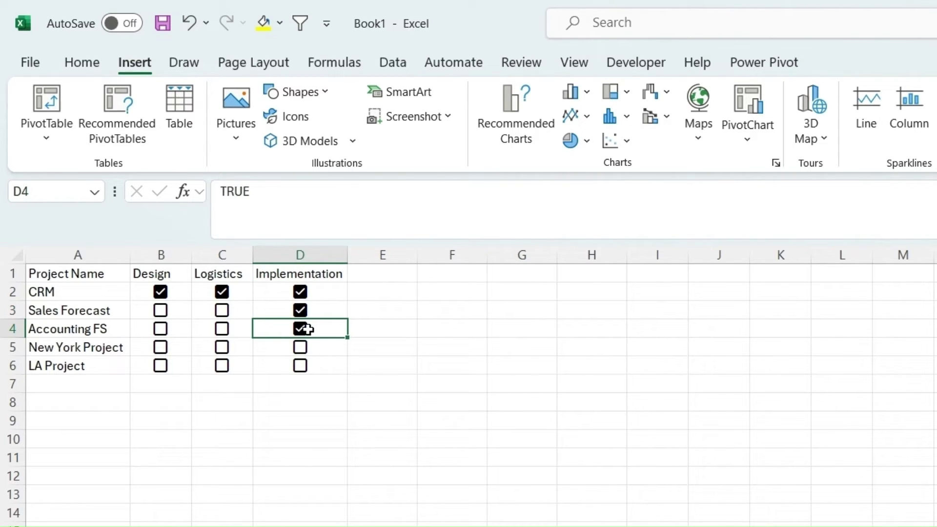
click(301, 330)
click(300, 310)
click(300, 292)
click(222, 292)
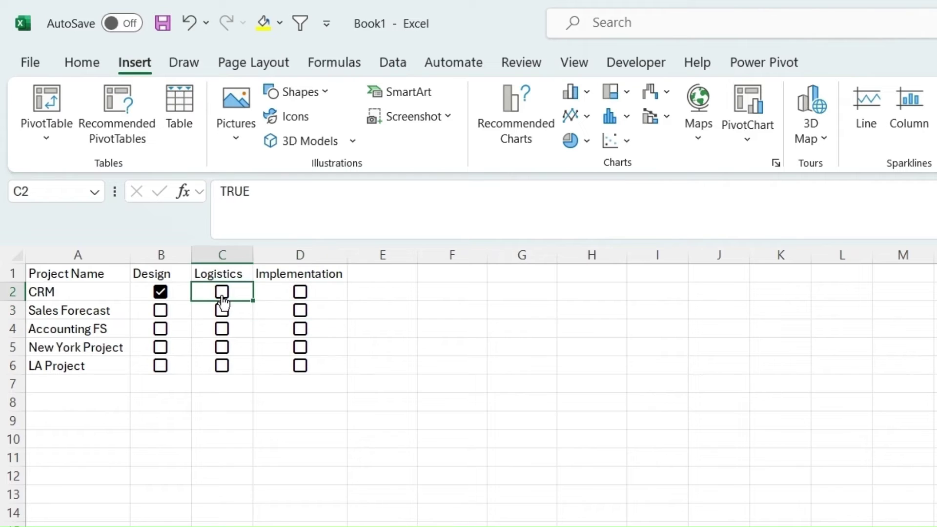
click(161, 292)
click(451, 292)
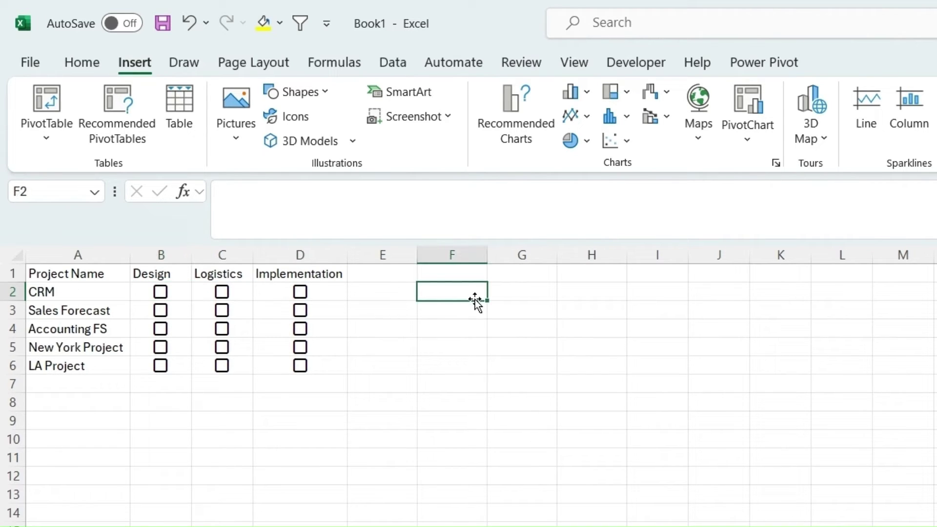
Enter =IF(B2=TRUE,33.3,0) in F2 to score CRM's Design task.
text(=)
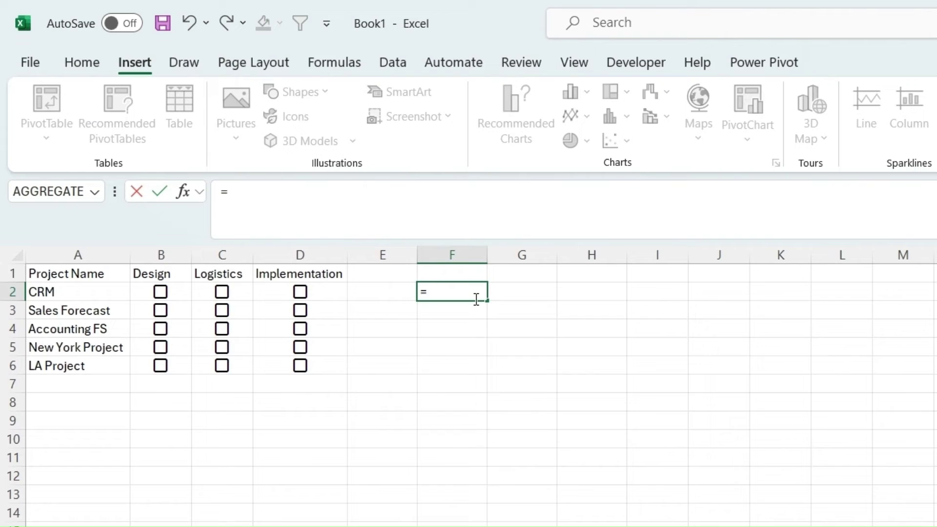
text(if)
key(Tab)
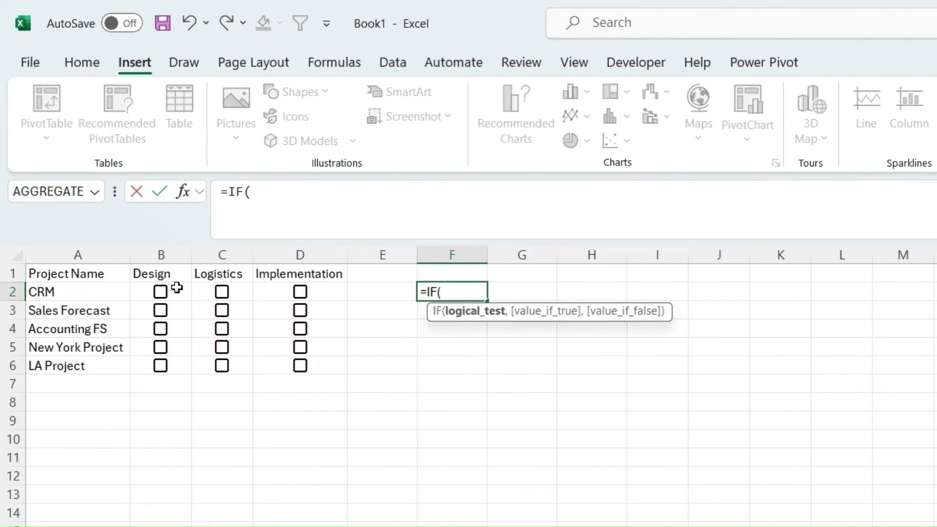
click(176, 289)
text(=t)
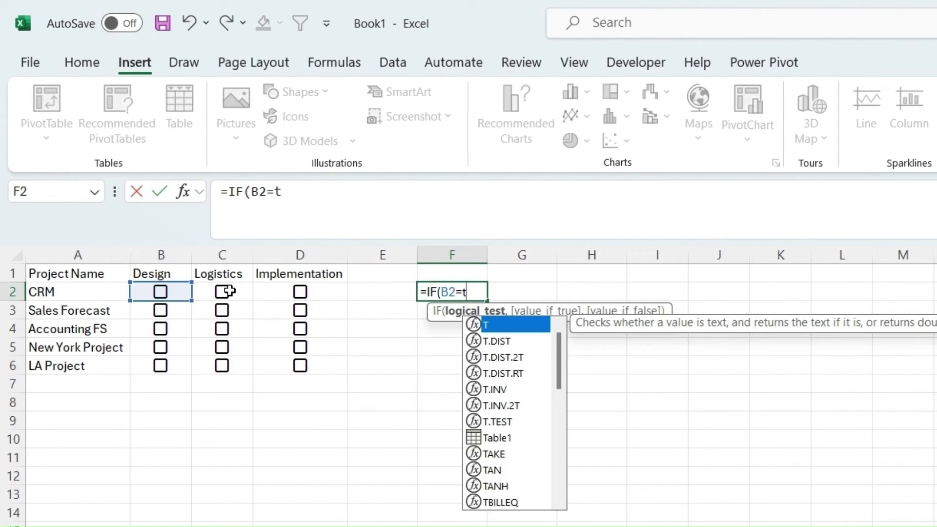
text(rue)
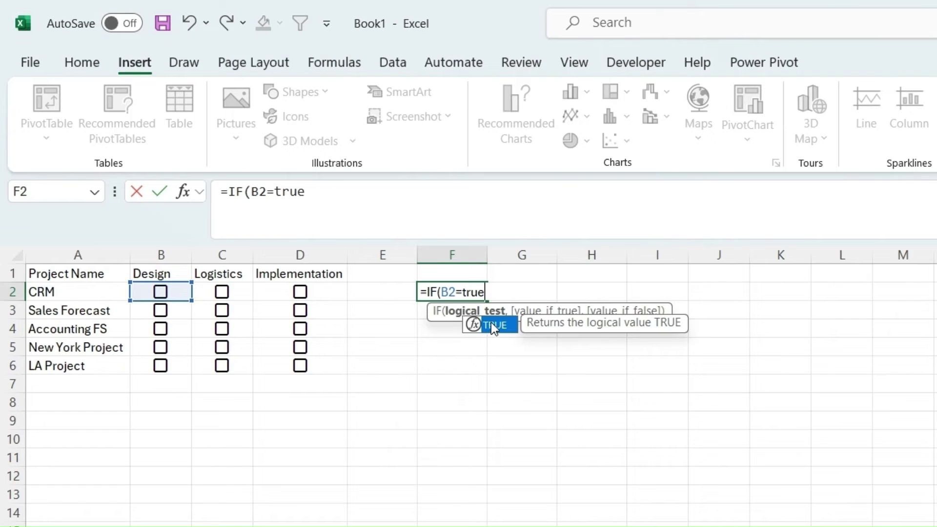
double_click(494, 328)
text(,)
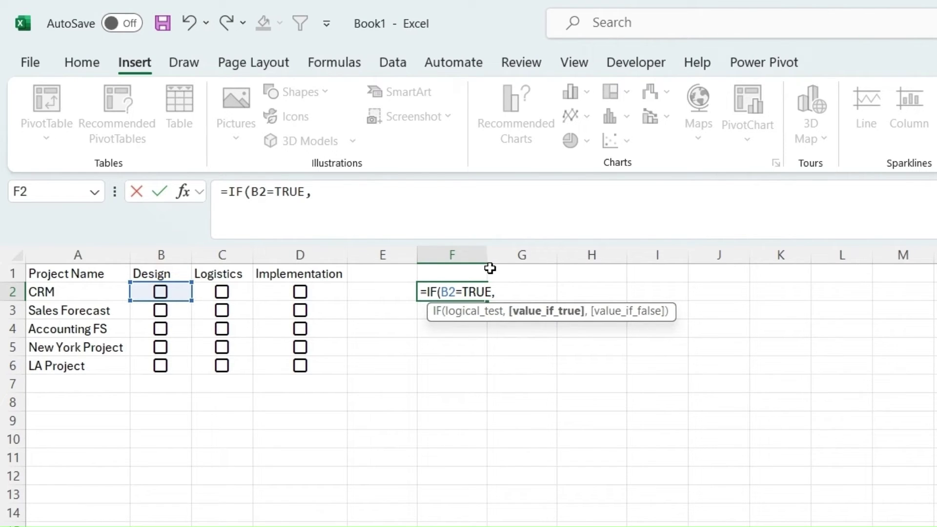
text(33.3,)
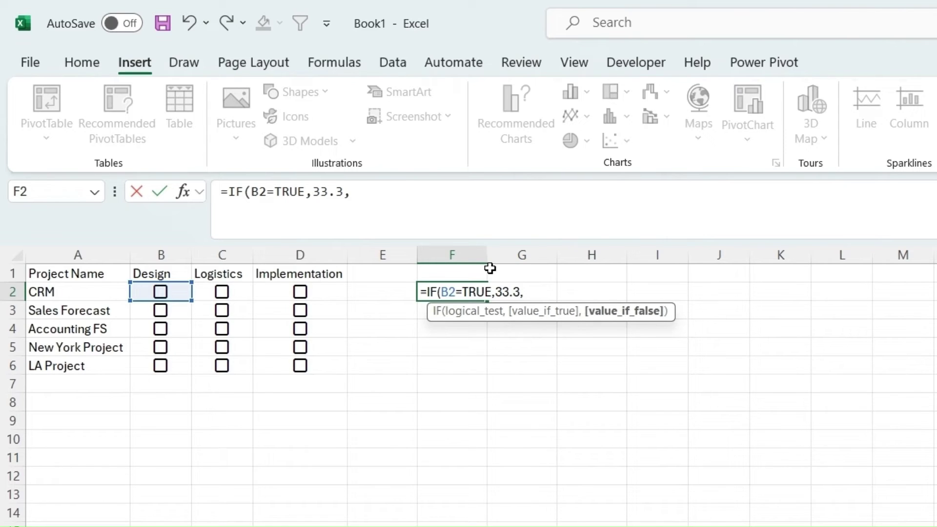
text(0))
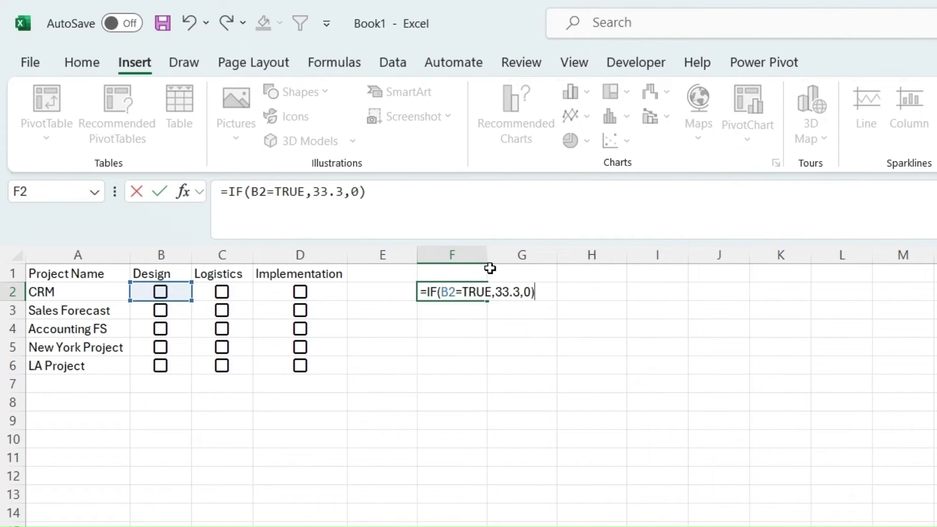
click(460, 291)
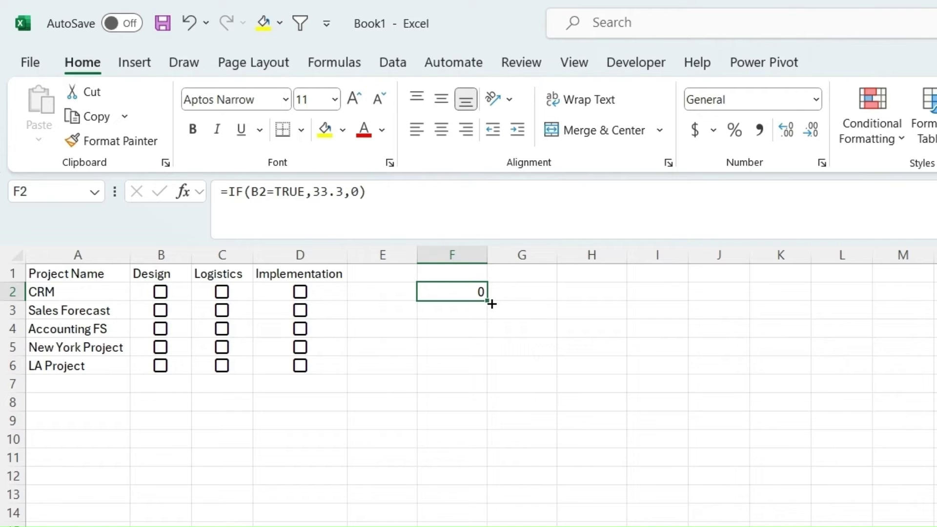
Copy the score formula from F2 across to H2 and down through row 6.
drag(488, 303, 625, 302)
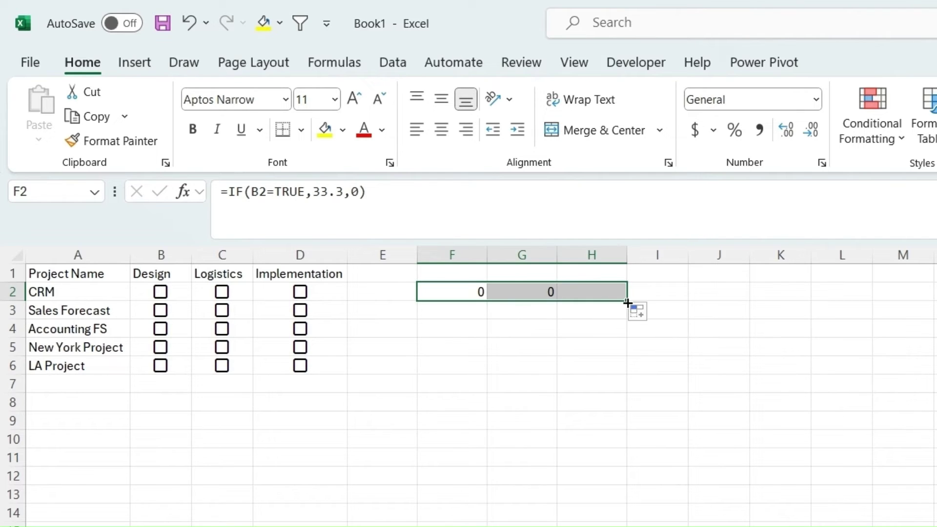
click(637, 313)
click(634, 315)
drag(628, 301, 620, 372)
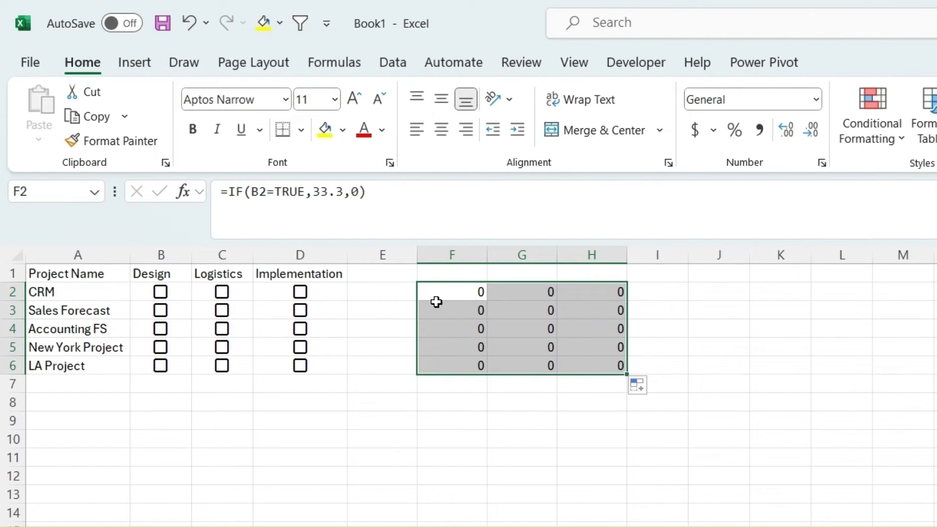
click(403, 290)
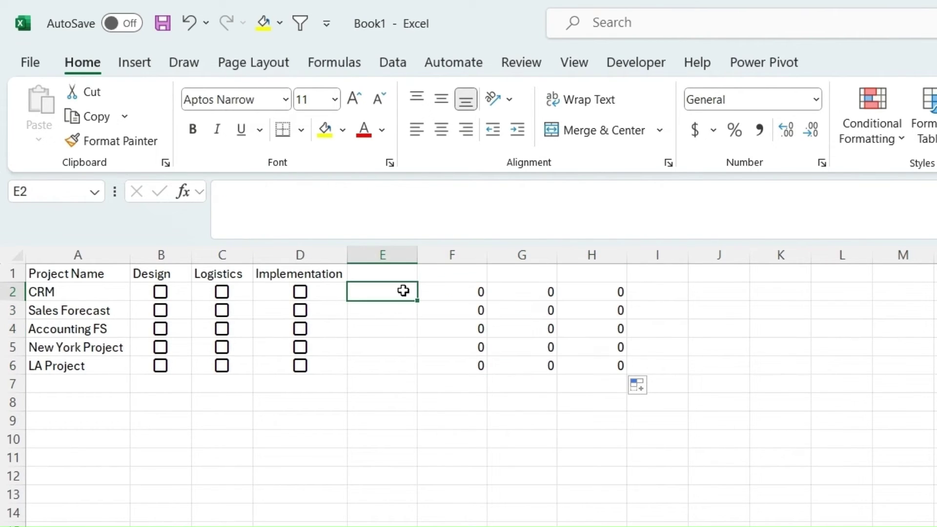
Test the scores by ticking and unticking CRM's Design, Logistics and Implementation boxes.
click(161, 294)
click(225, 300)
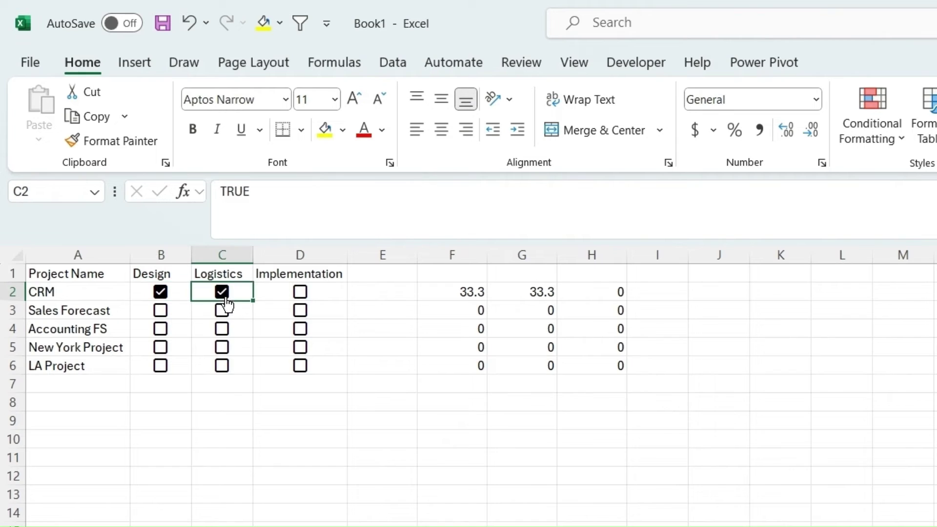
click(299, 299)
click(299, 298)
click(220, 296)
click(160, 293)
click(370, 292)
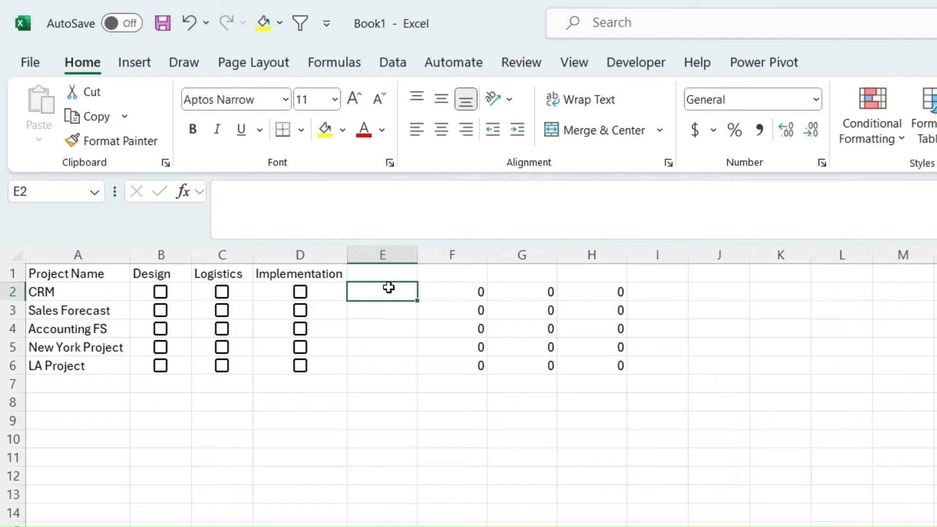
Enter the total formula =F2+G2+H2 in E2.
text(=)
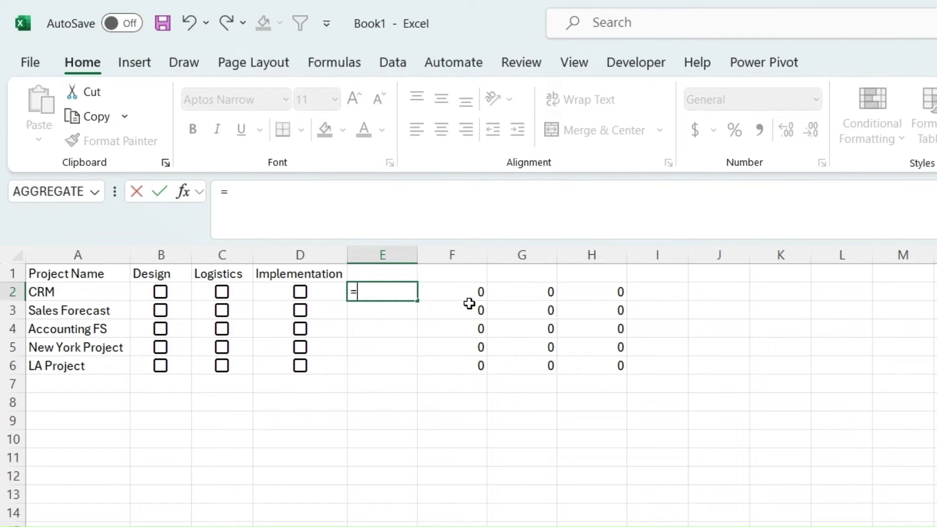
click(460, 291)
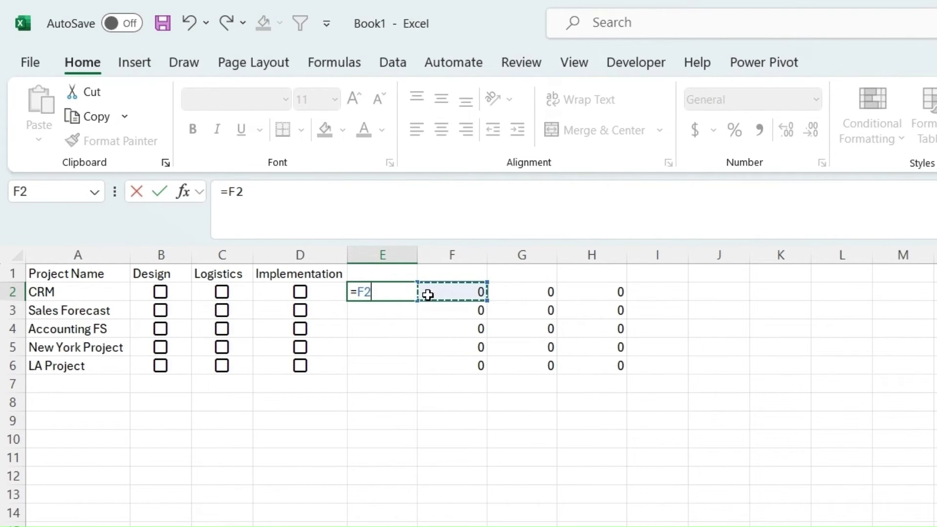
text(+)
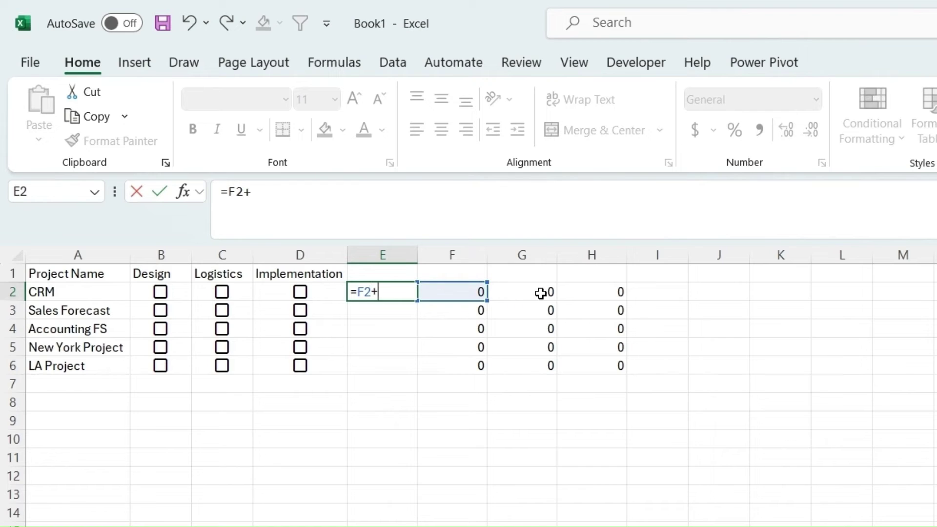
click(542, 293)
text(+)
click(588, 292)
key(Return)
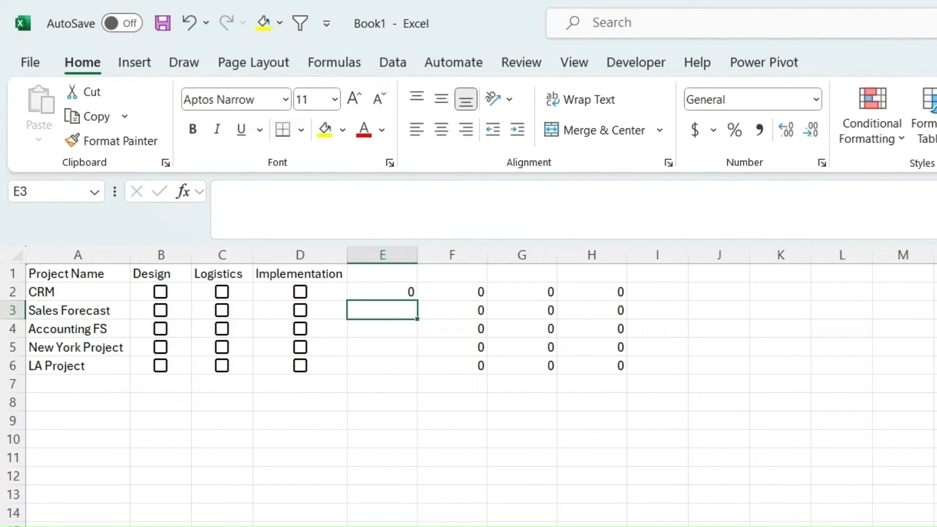
Fill the total down to E6 and tick CRM's Design and Logistics boxes, giving 66.6.
click(420, 290)
click(408, 293)
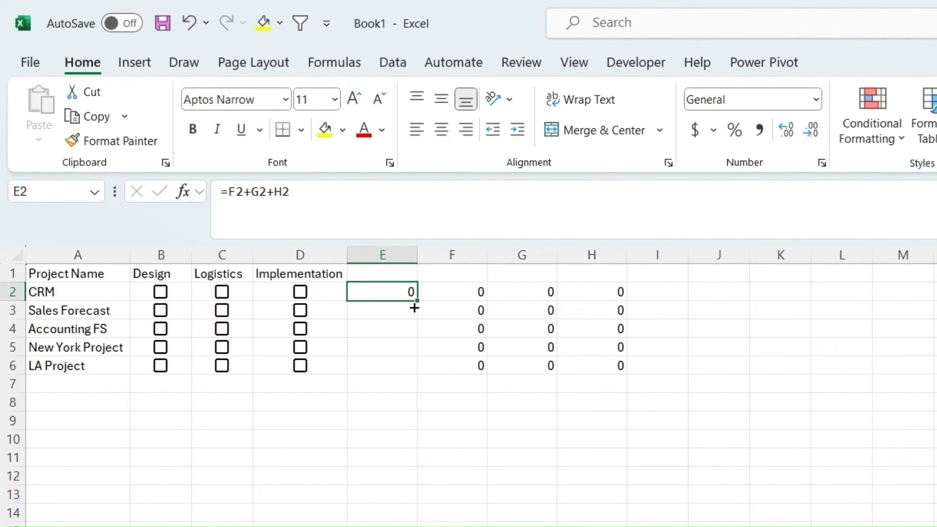
drag(414, 307, 410, 376)
click(276, 296)
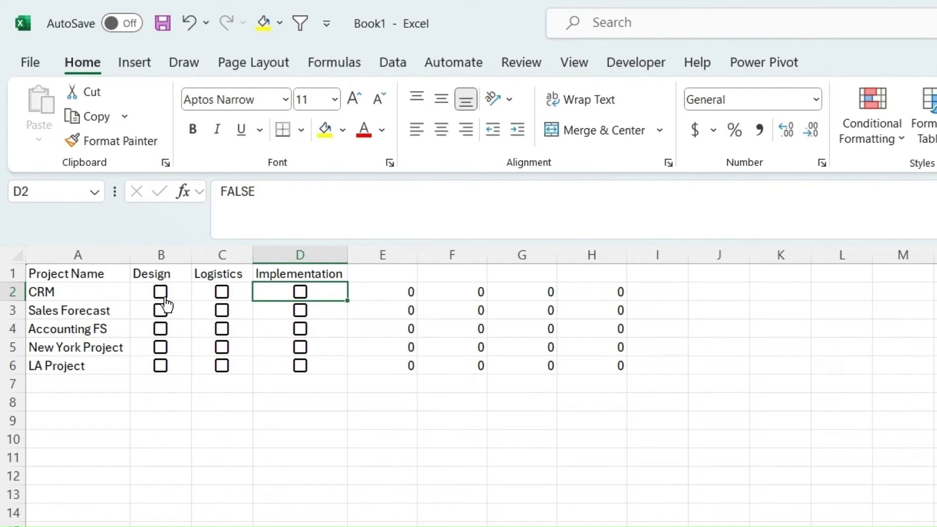
click(164, 297)
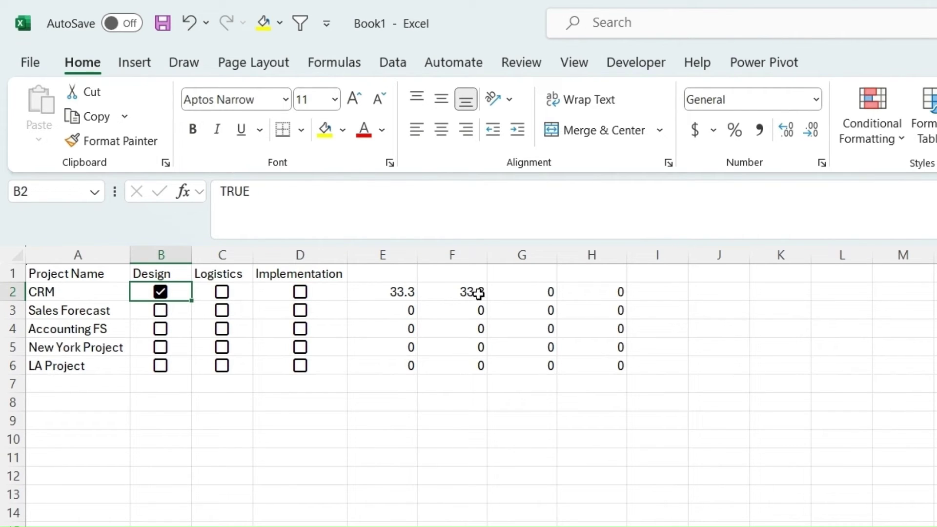
click(222, 294)
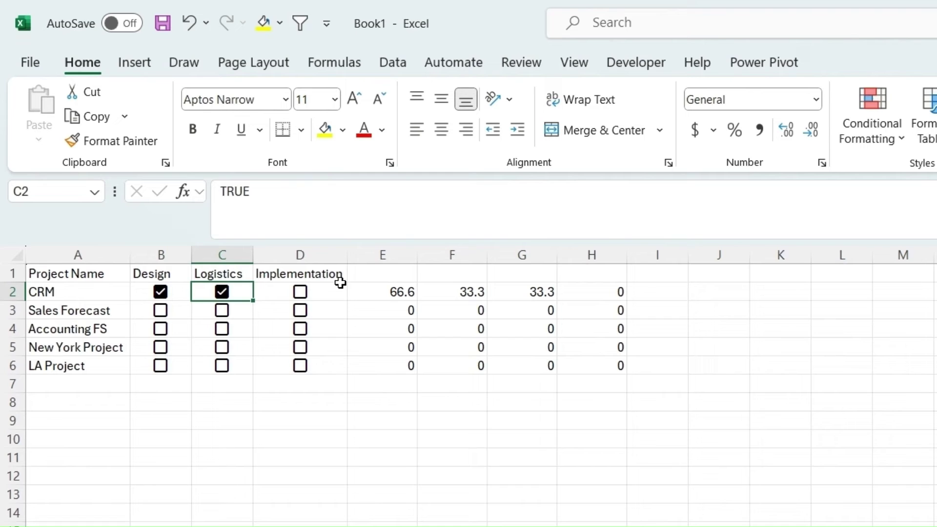
click(364, 293)
Wrap the E2 total in ROUND to get the formula =ROUND(F2+G2+H2,0).
click(227, 192)
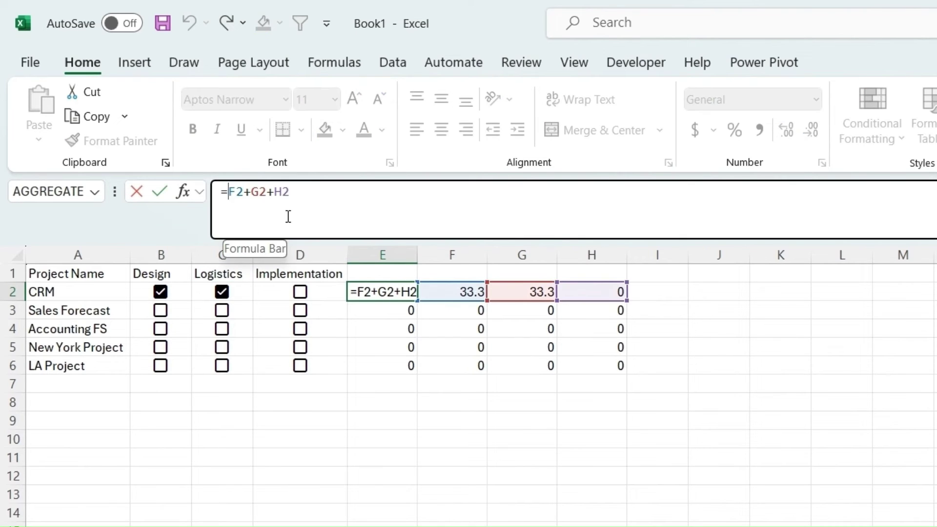
text(Round)
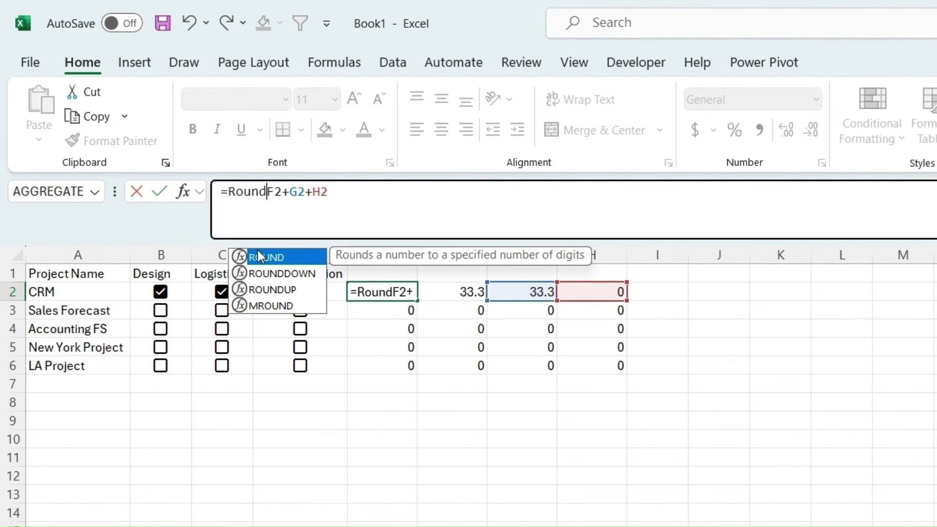
double_click(276, 256)
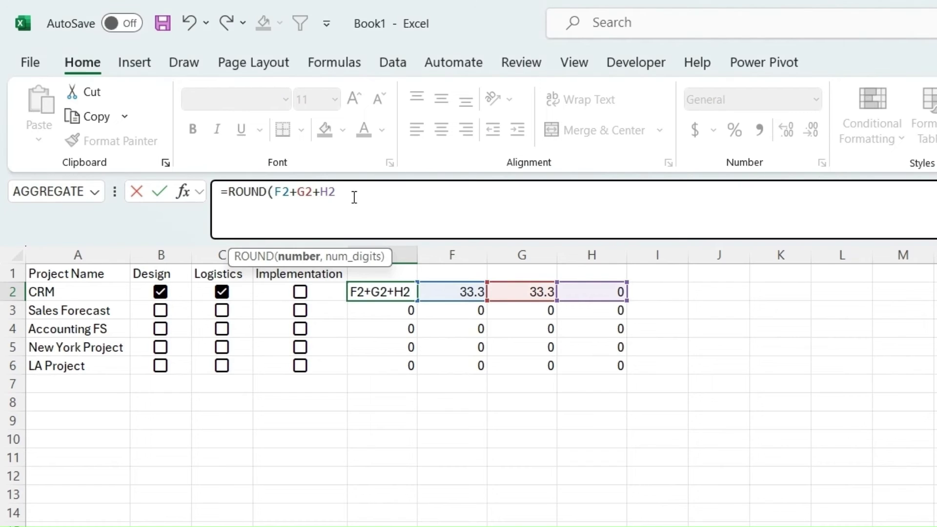
text(,))
key(Left)
text(2)
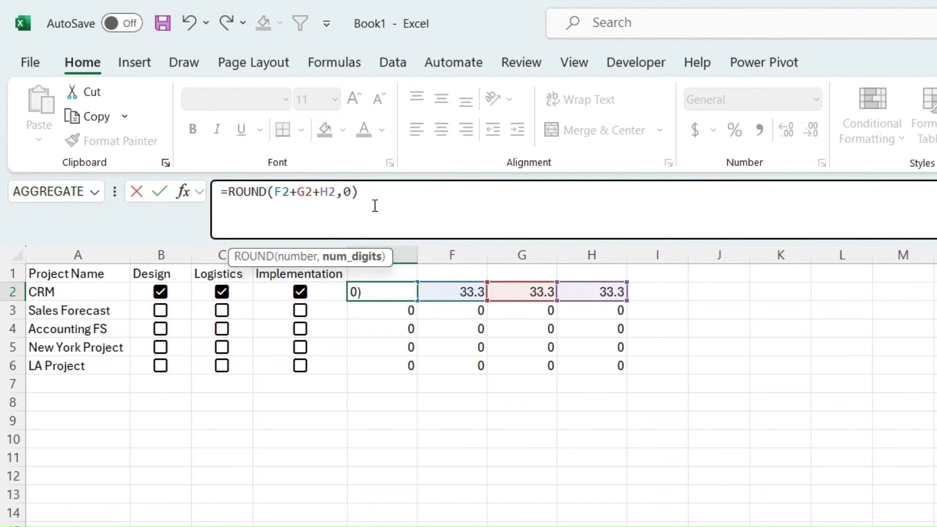
key(Return)
Test the CRM and Sales Forecast checkboxes, then hide helper columns F to H.
click(300, 295)
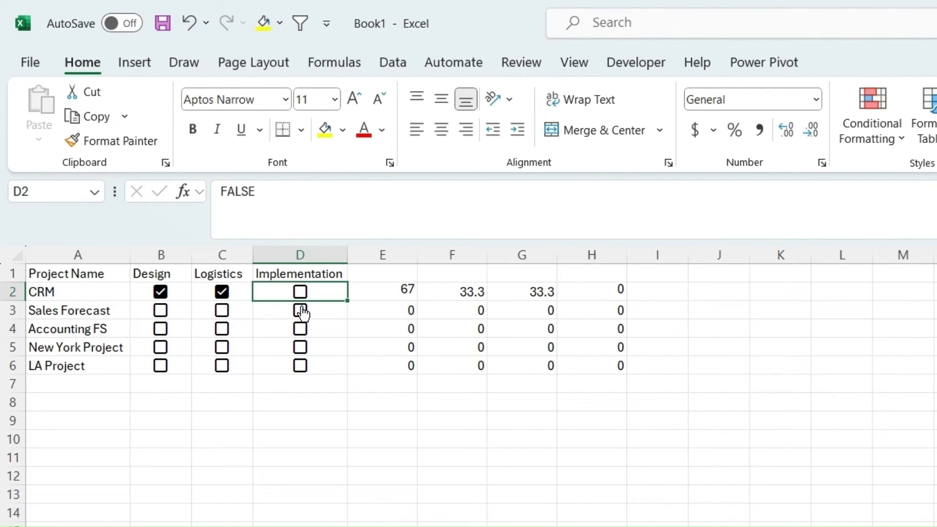
click(300, 311)
click(226, 313)
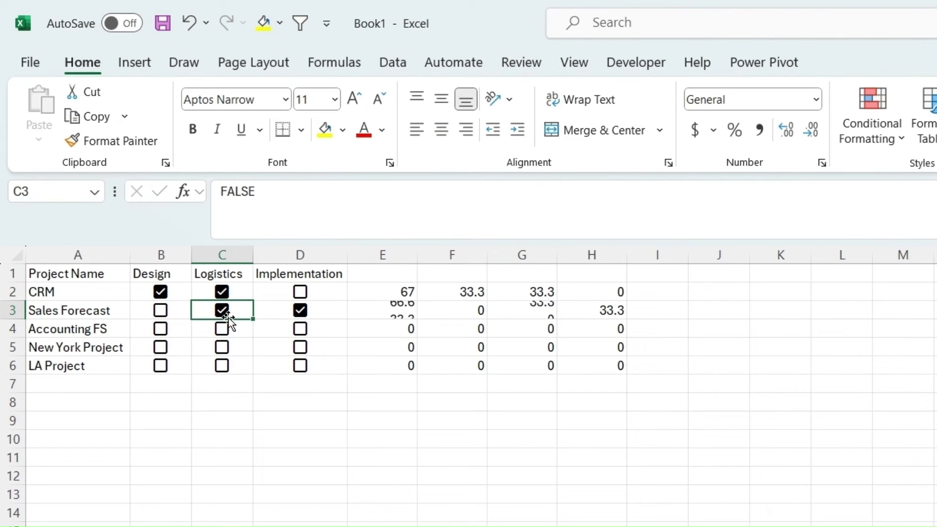
drag(452, 255, 603, 264)
right_click(546, 266)
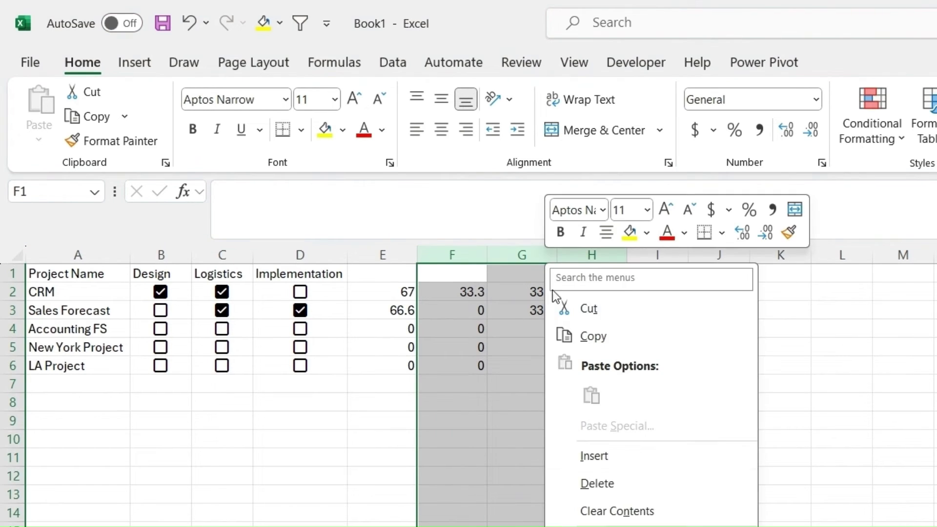
click(596, 526)
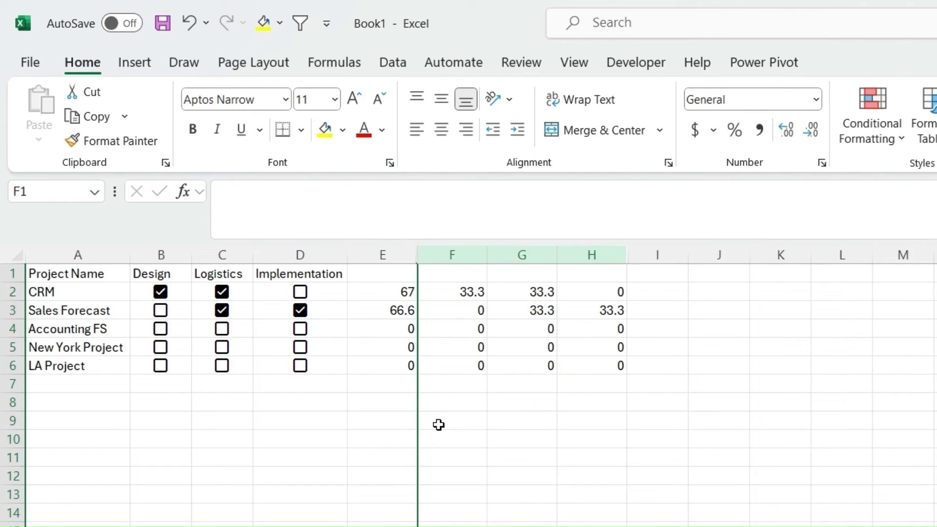
Fill the rounded score down to E6 and tick the New York and LA Project checkboxes.
click(383, 292)
drag(418, 304, 412, 372)
click(300, 347)
click(300, 366)
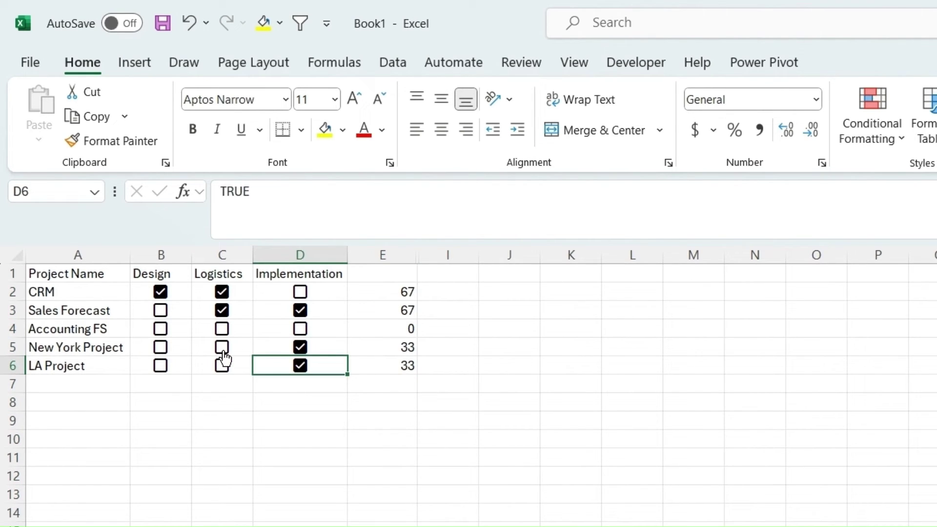
click(222, 366)
click(161, 365)
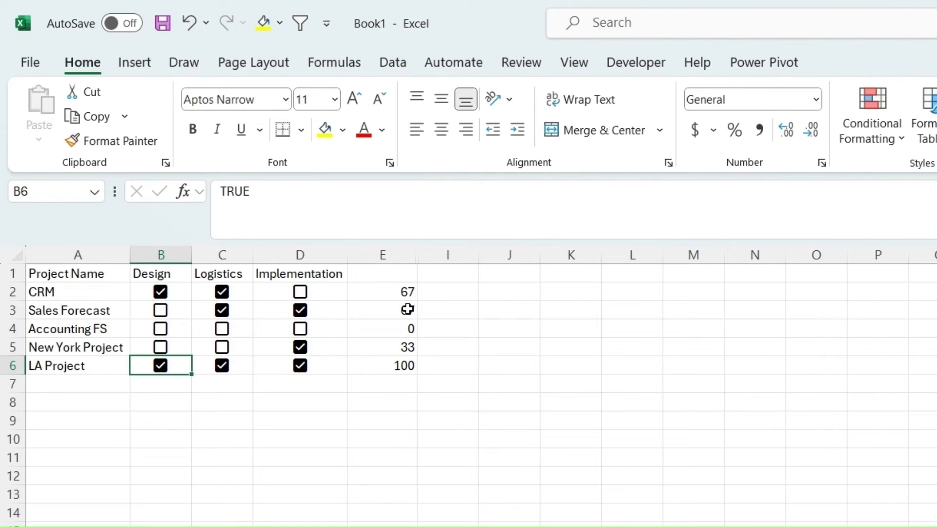
drag(386, 296, 387, 364)
click(885, 141)
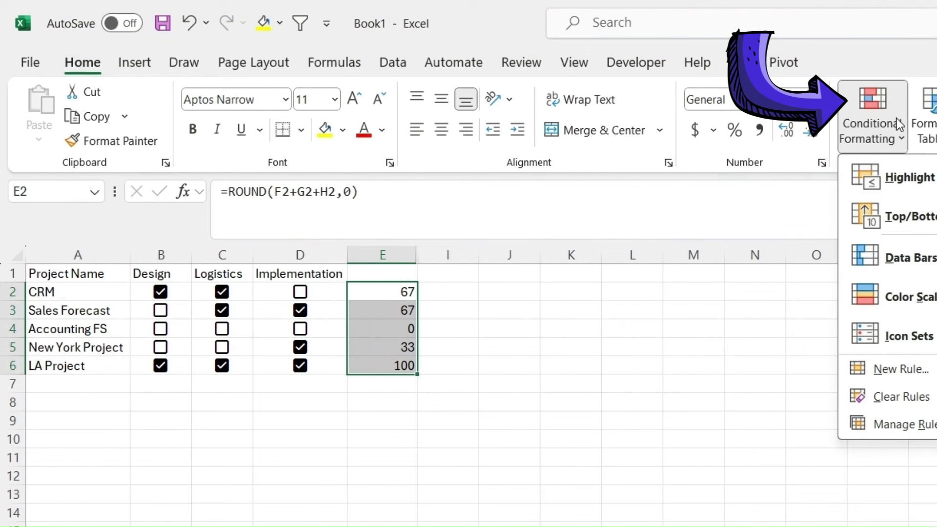
Add light green data bars to E2:E6 with minimum number 0 and maximum number 100.
mouse_move(903, 258)
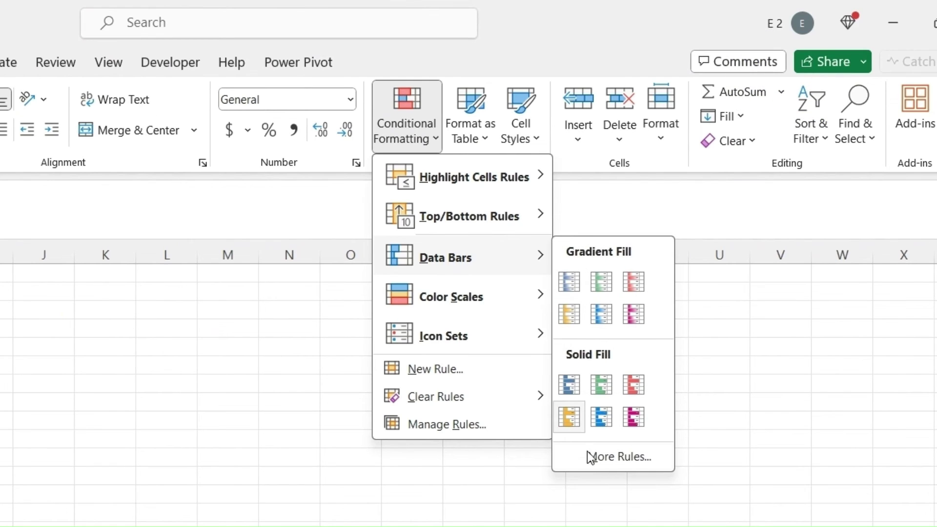
click(591, 458)
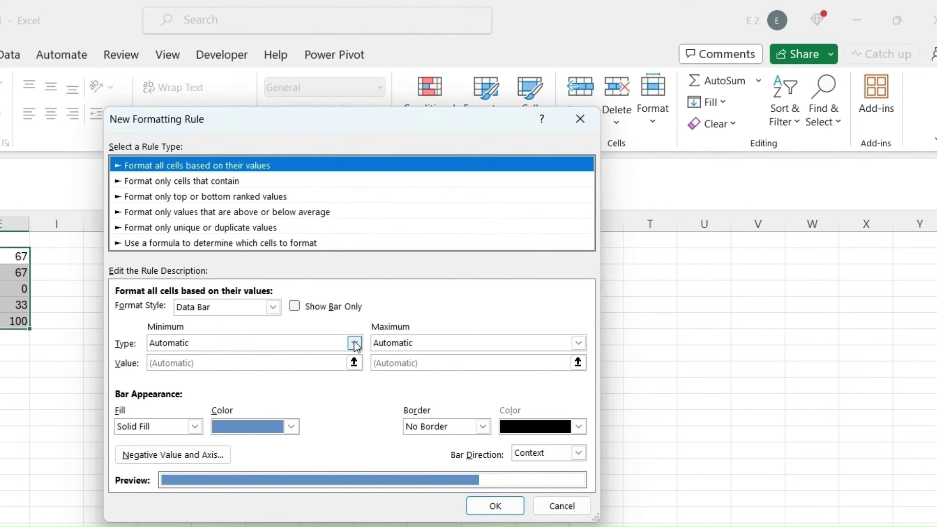
click(353, 343)
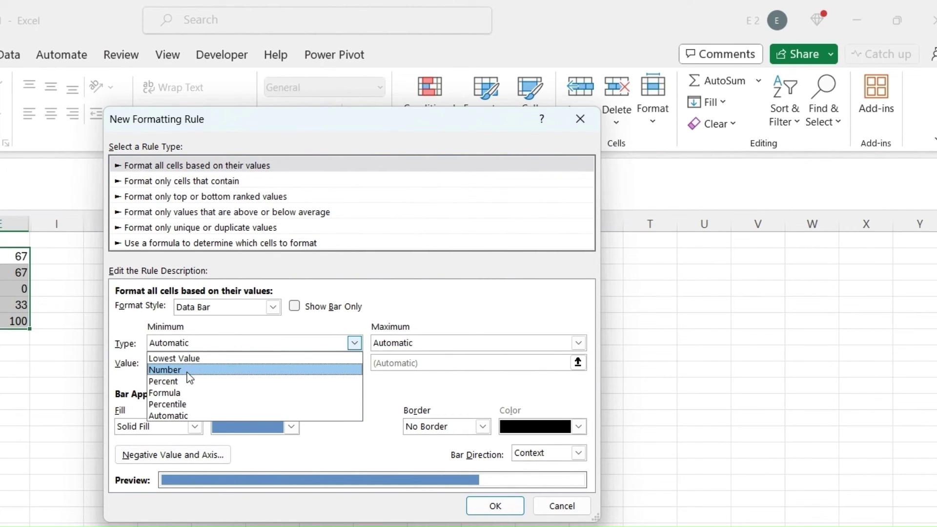
click(188, 371)
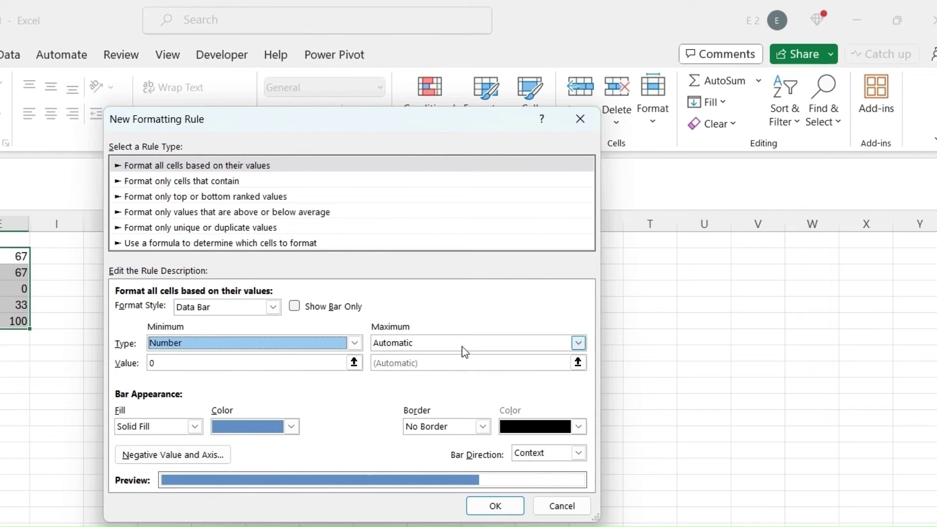
click(577, 343)
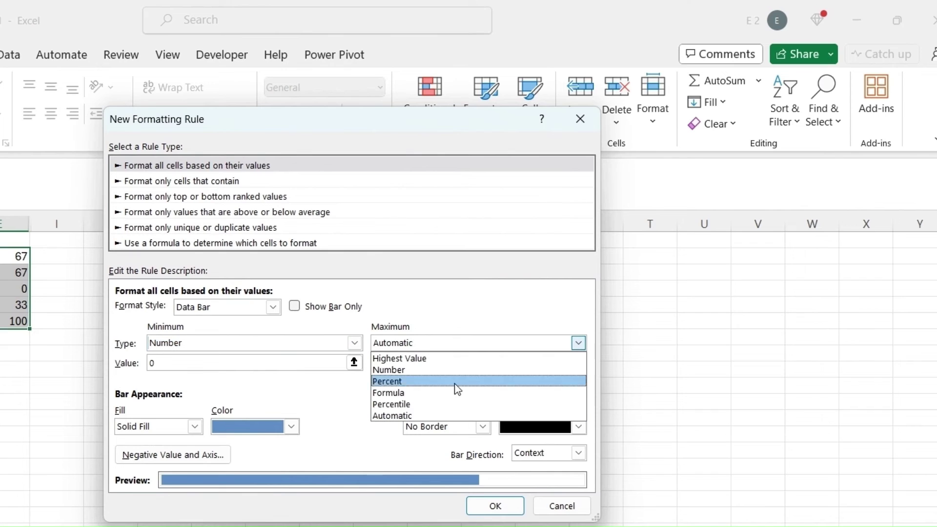
click(415, 372)
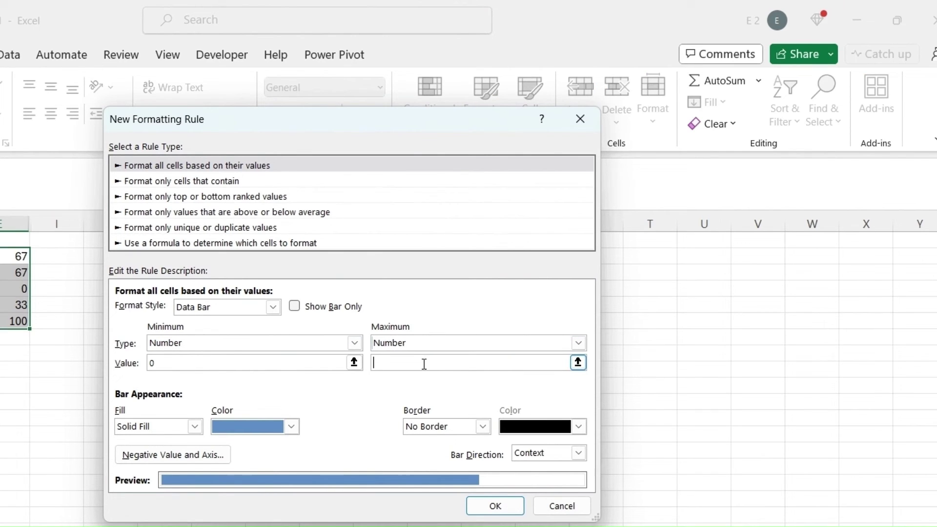
click(291, 427)
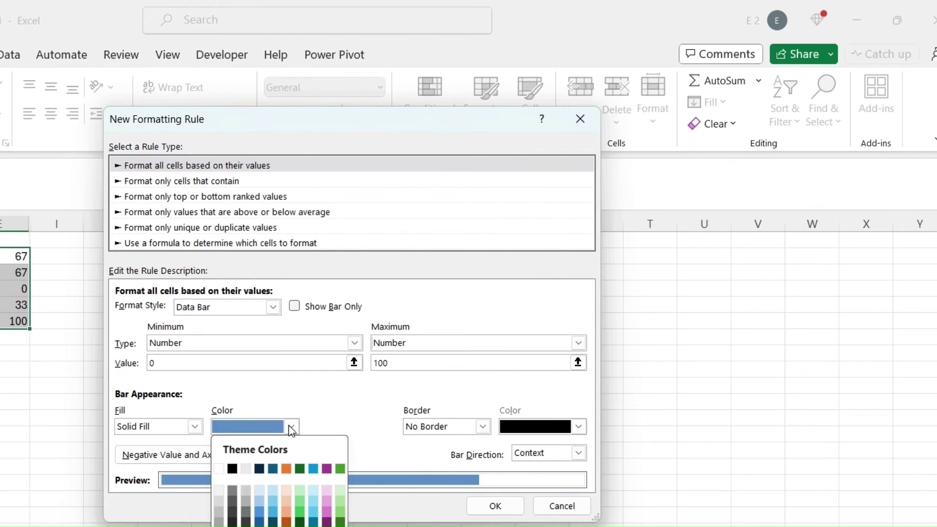
click(342, 503)
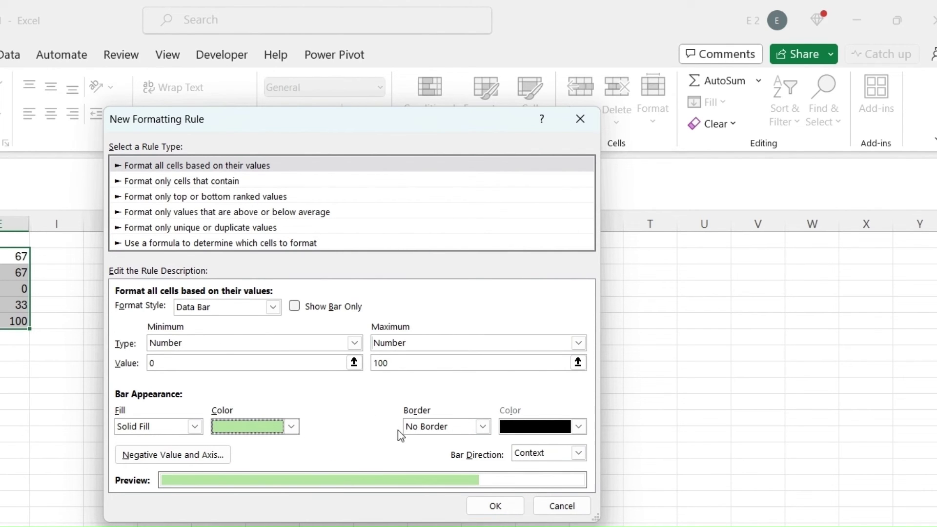
click(494, 505)
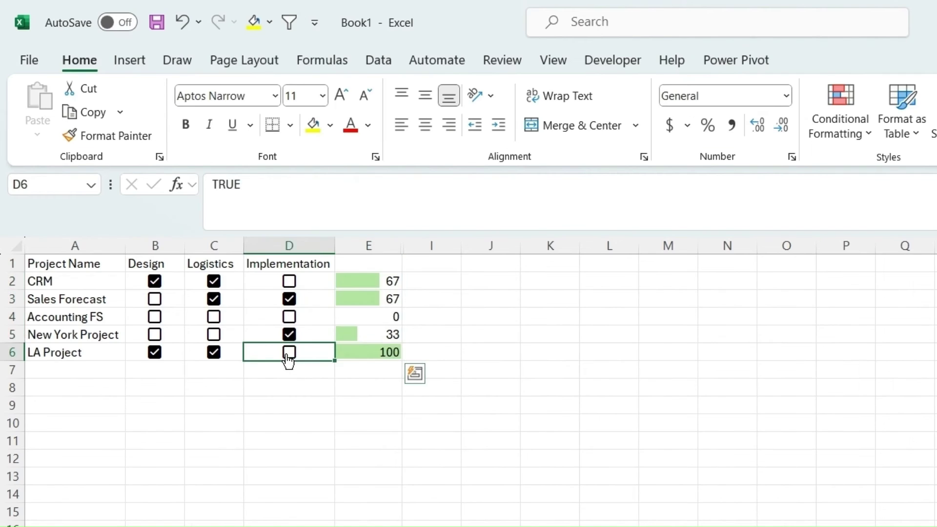
Untick LA Project's Implementation and Logistics boxes, leaving Design ticked so it scores 33.
click(289, 352)
click(215, 353)
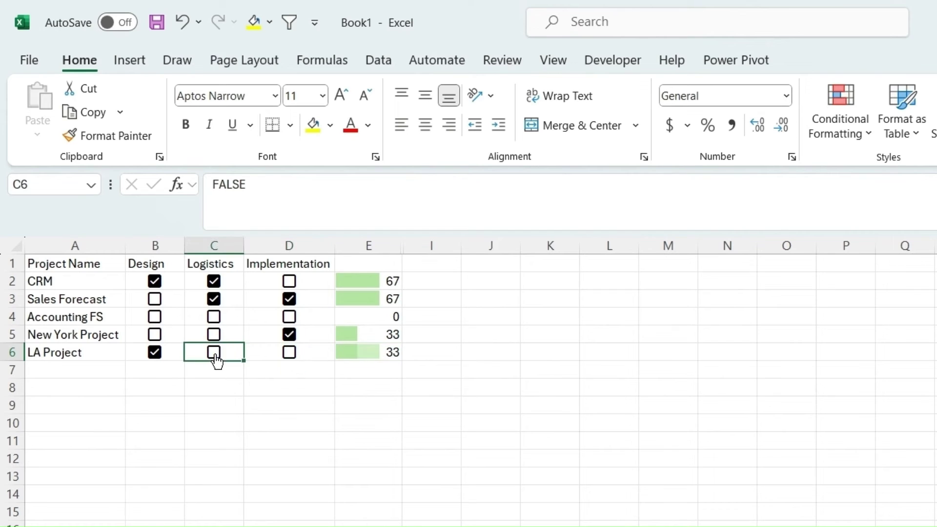
click(157, 353)
click(161, 354)
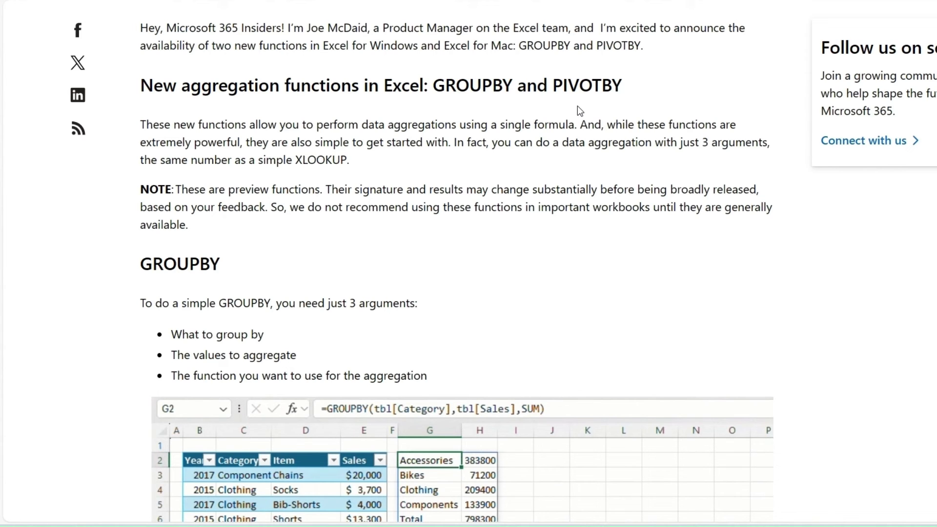
Scroll the blog post down to the GROUPBY sales-by-category example.
scroll(567, 108, down, 2)
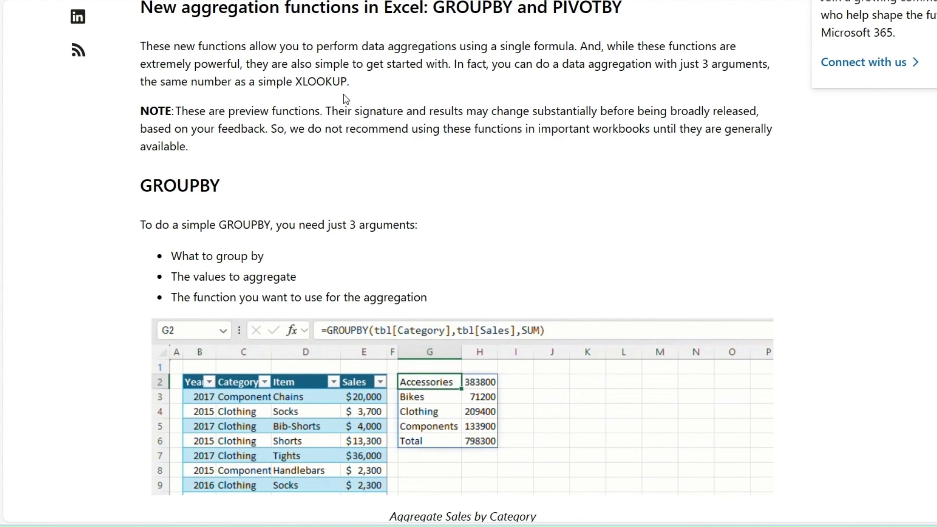
scroll(343, 95, down, 2)
scroll(343, 91, down, 2)
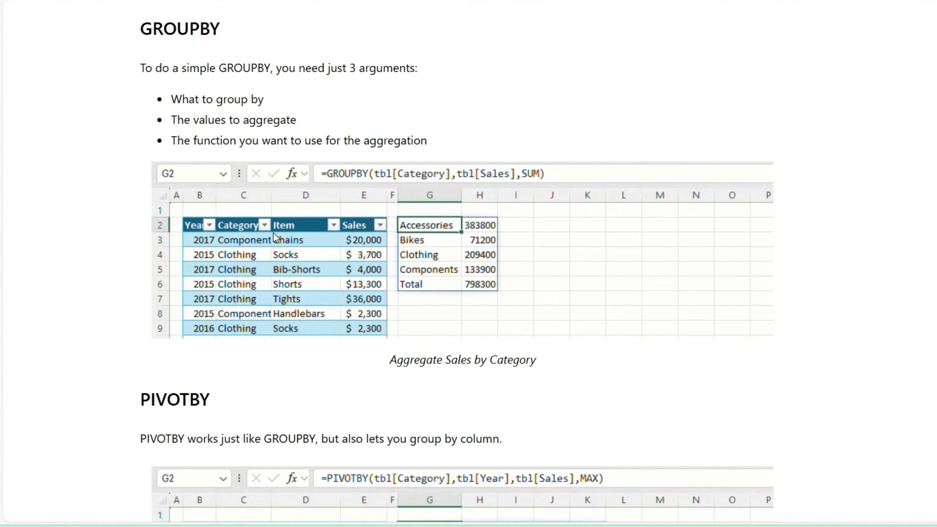
Scroll further down the blog post to the PIVOTBY example.
scroll(273, 233, down, 6)
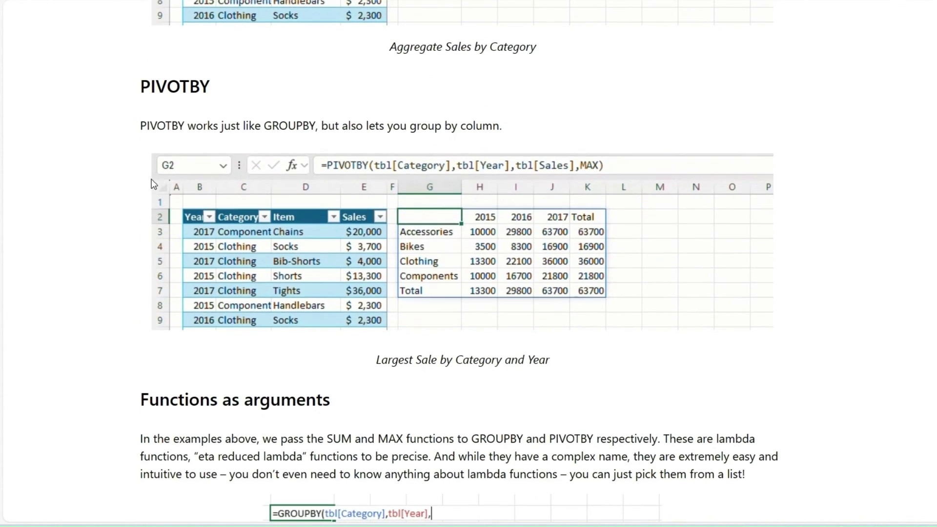